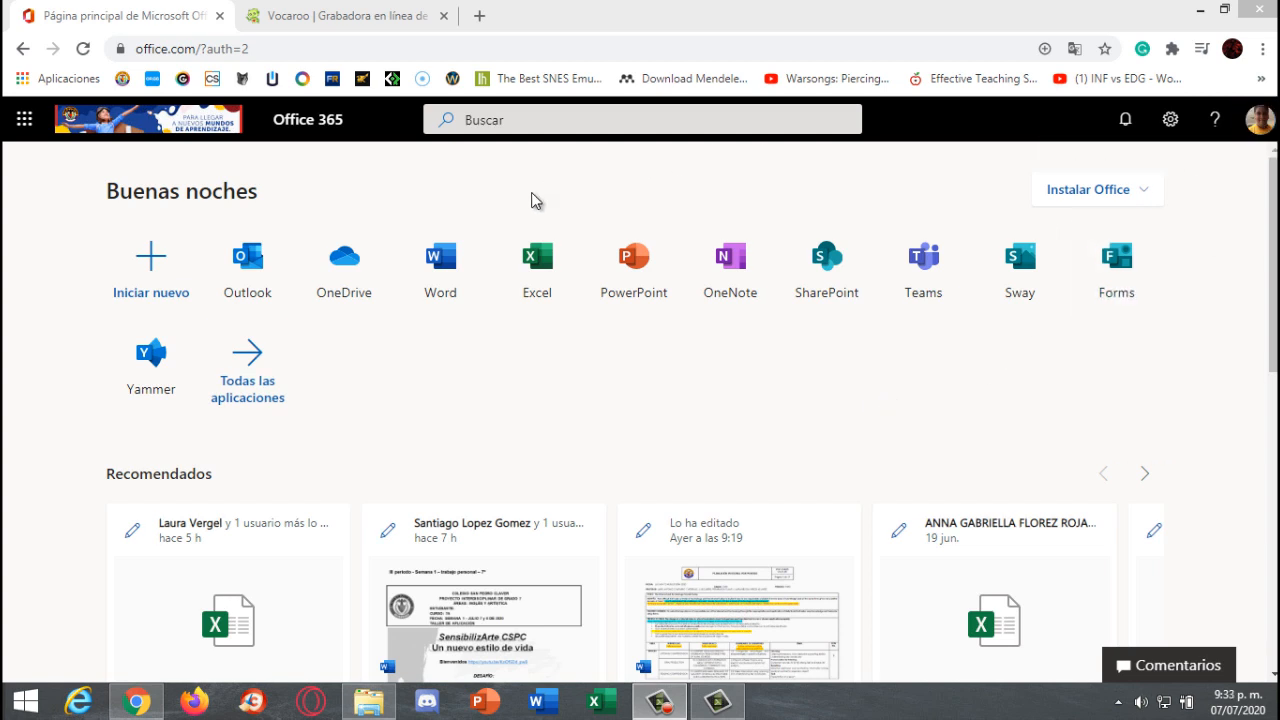
Step: Create a new blank Sway and title it "MY HOBBIES"
{"action": "left_click", "coordinate": [1014, 276]}
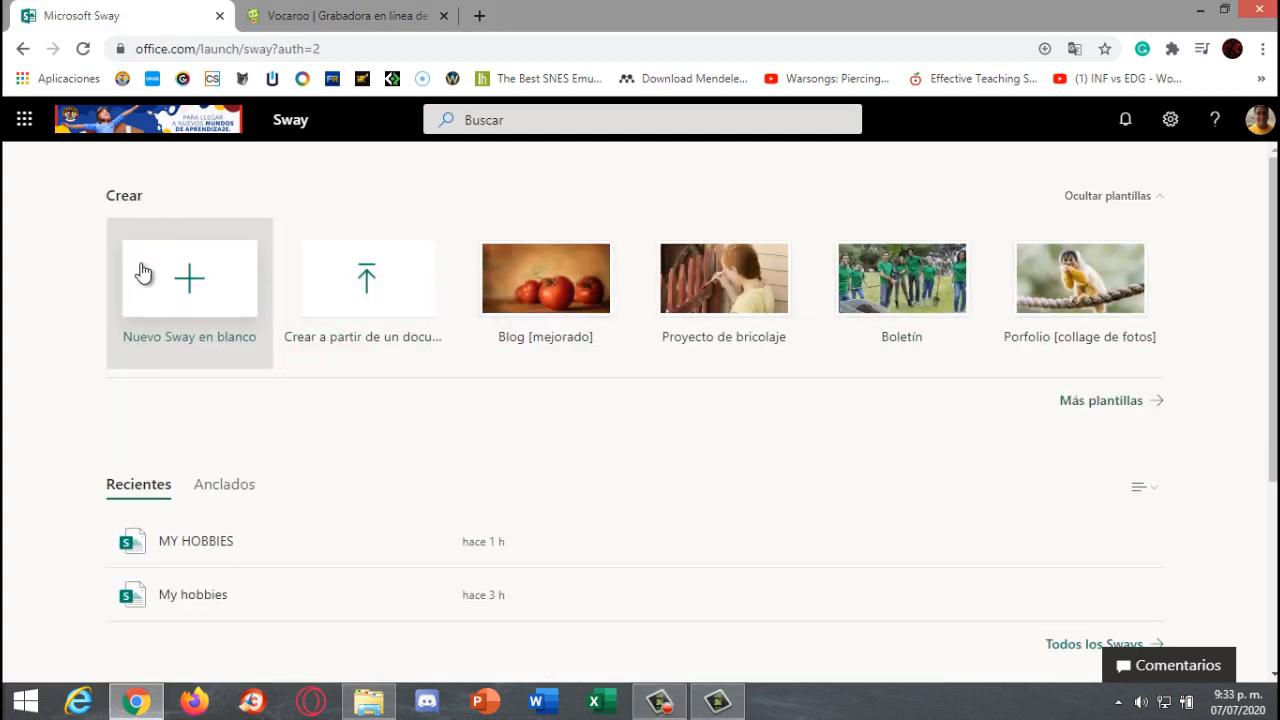
{"action": "left_click", "coordinate": [175, 295]}
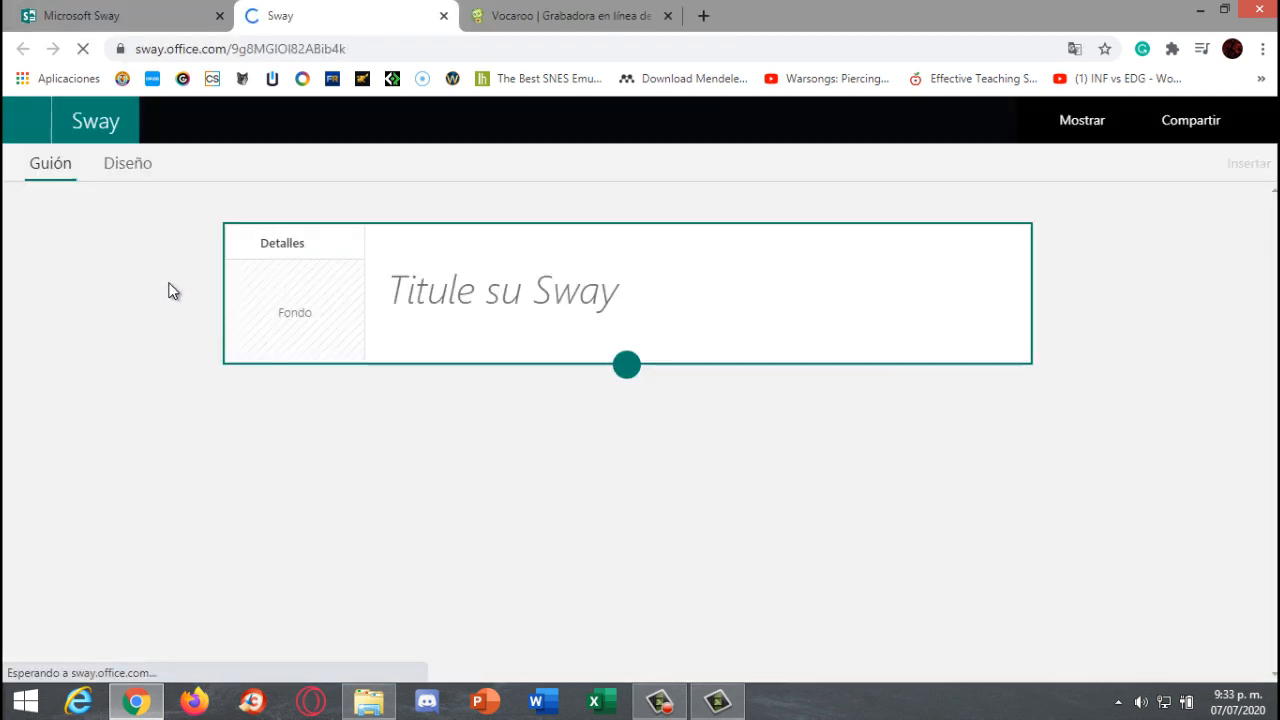
{"action": "left_click", "coordinate": [434, 305]}
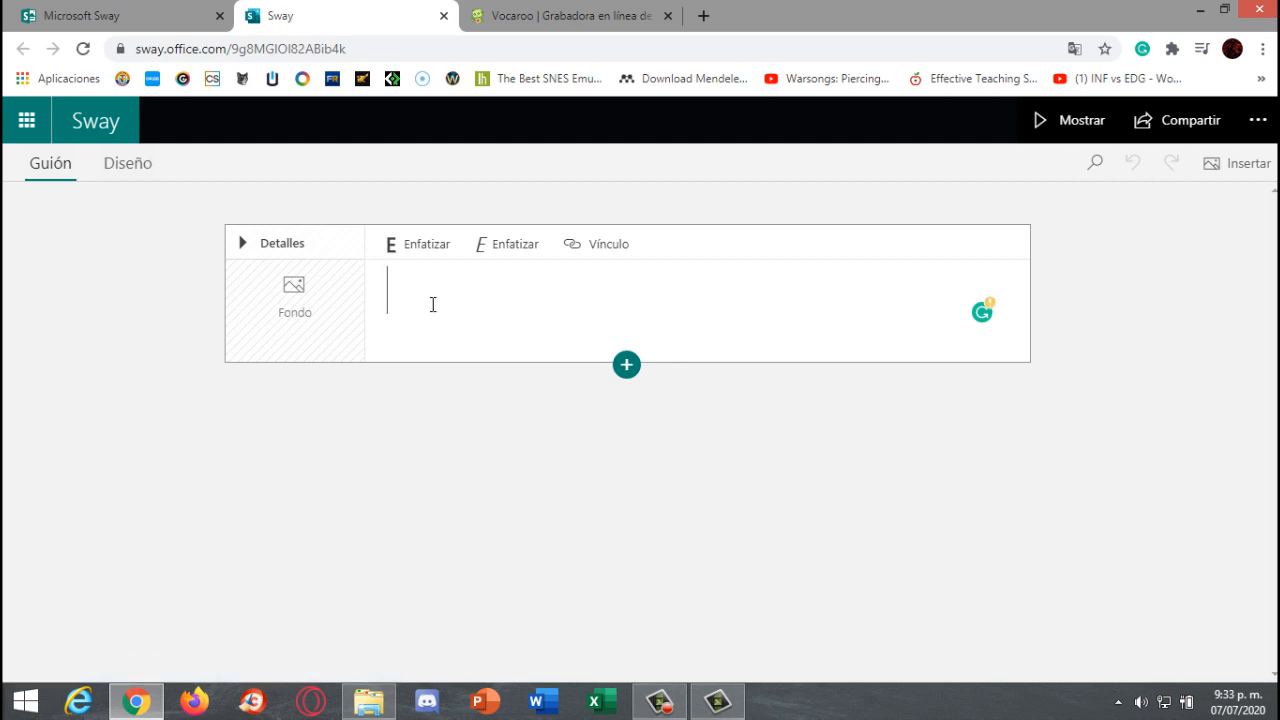
{"action": "type", "text": "MY HOBBIES"}
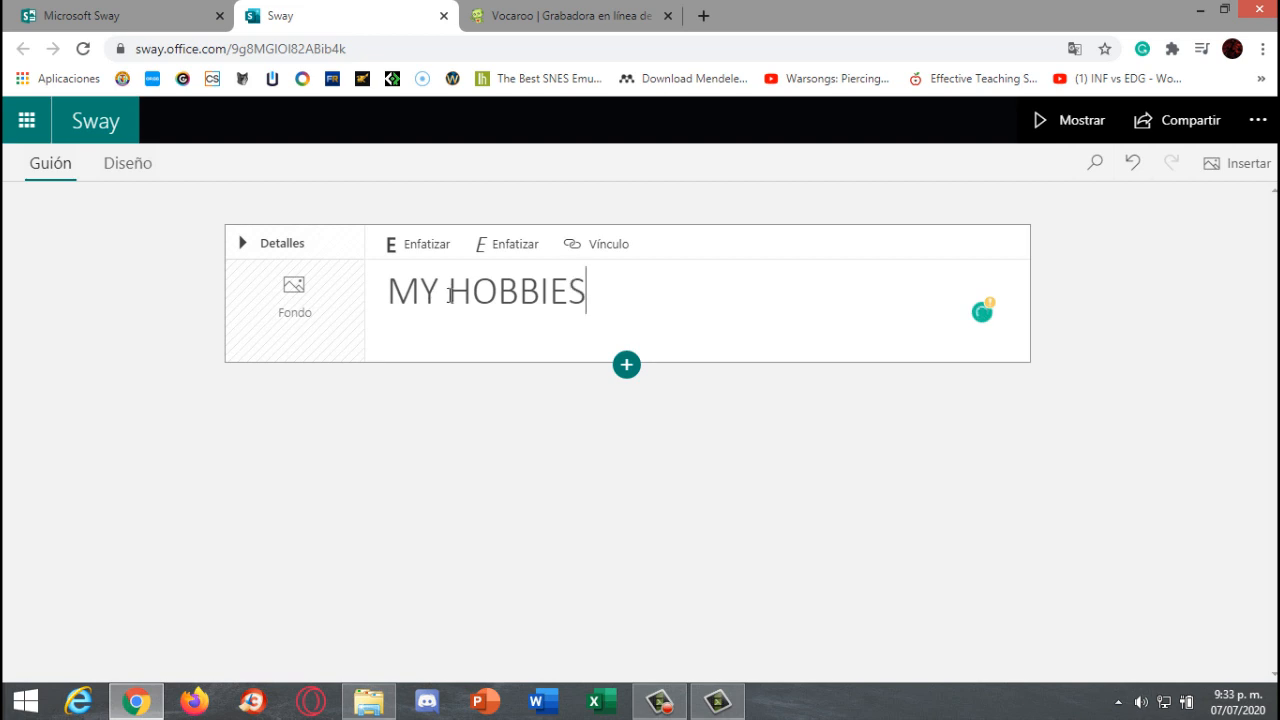
Step: Add an image card below the title and fill it with Black Clover.jpg from the Imágenes folder
{"action": "left_click", "coordinate": [626, 365]}
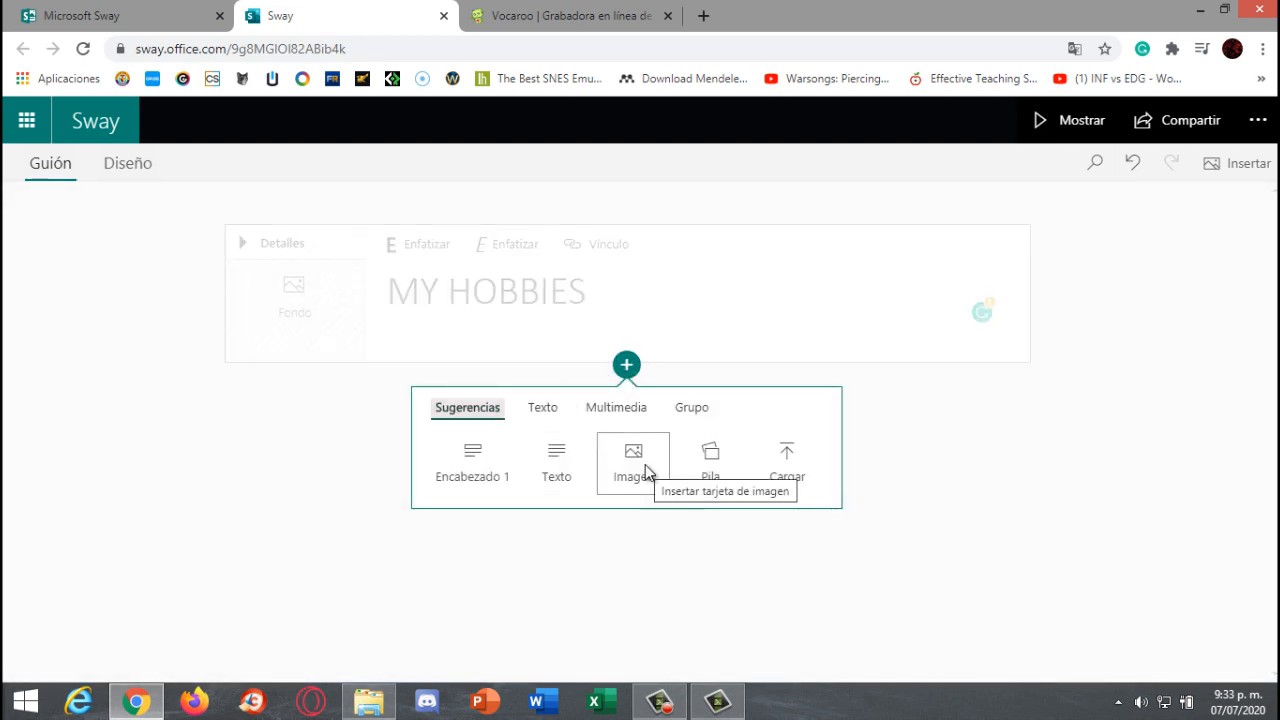
{"action": "left_click", "coordinate": [645, 470]}
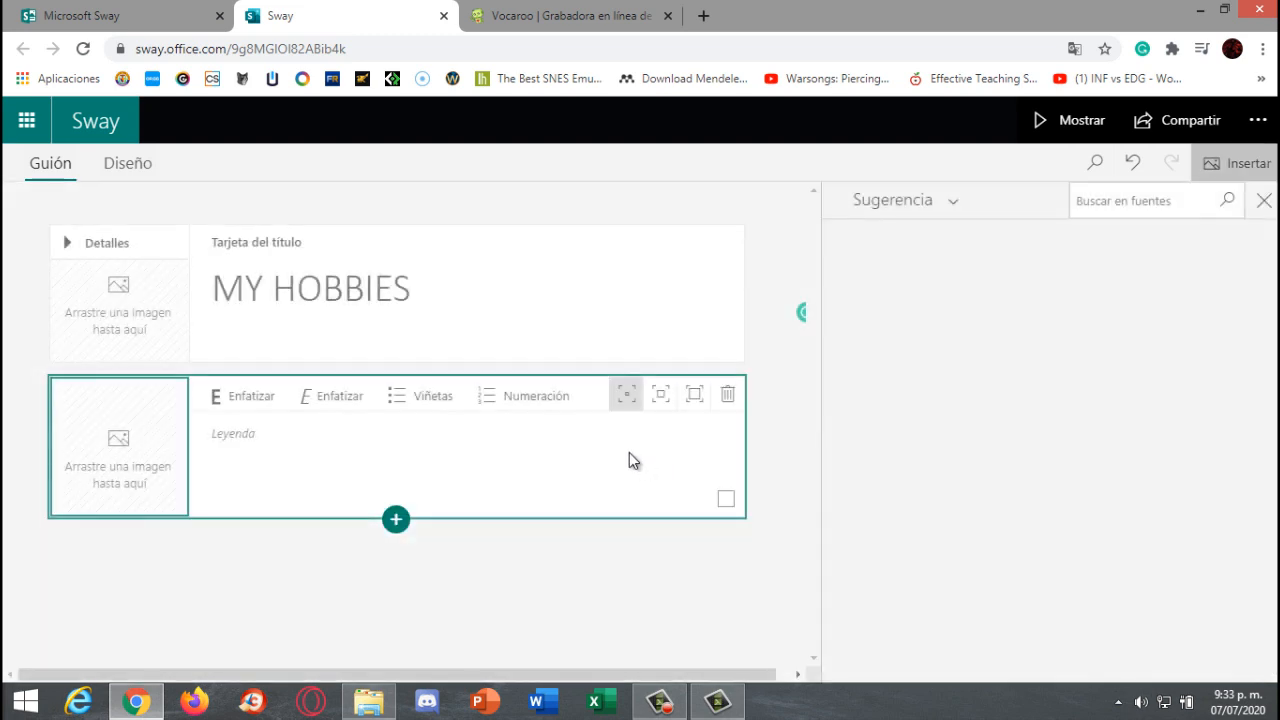
{"action": "left_click", "coordinate": [369, 702]}
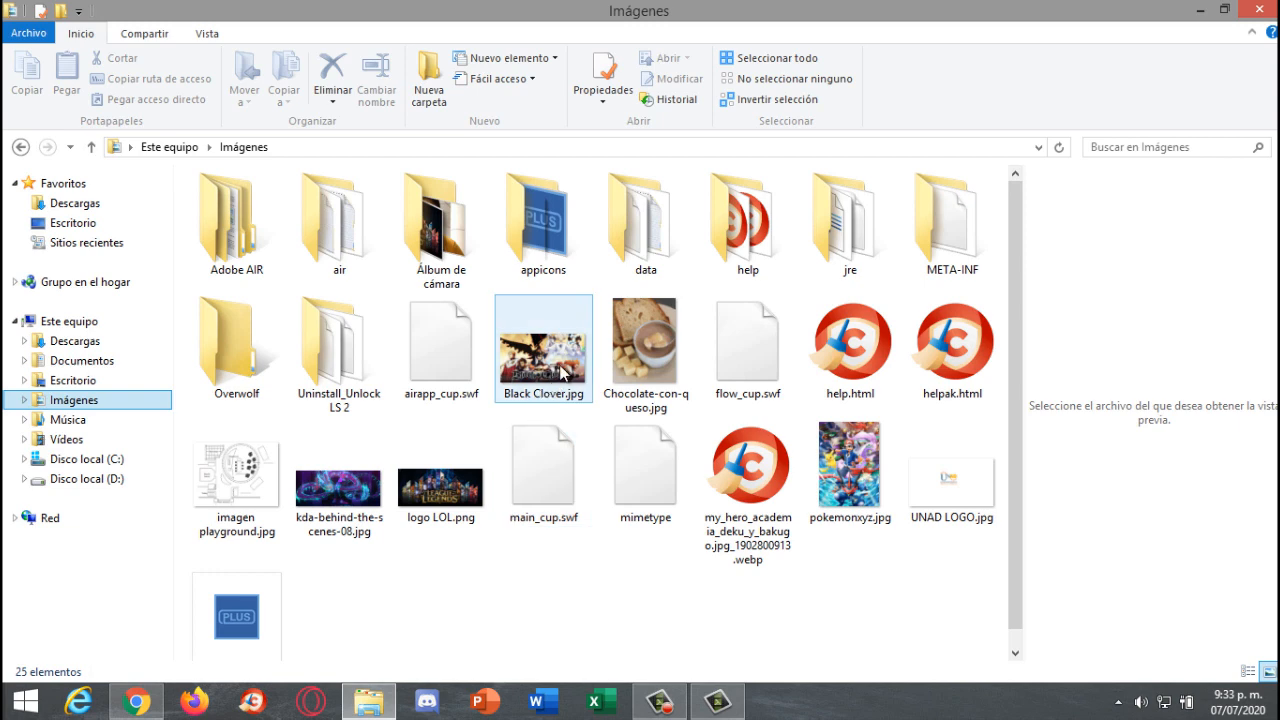
{"action": "left_click_drag", "start_coordinate": [530, 398], "coordinate": [137, 486]}
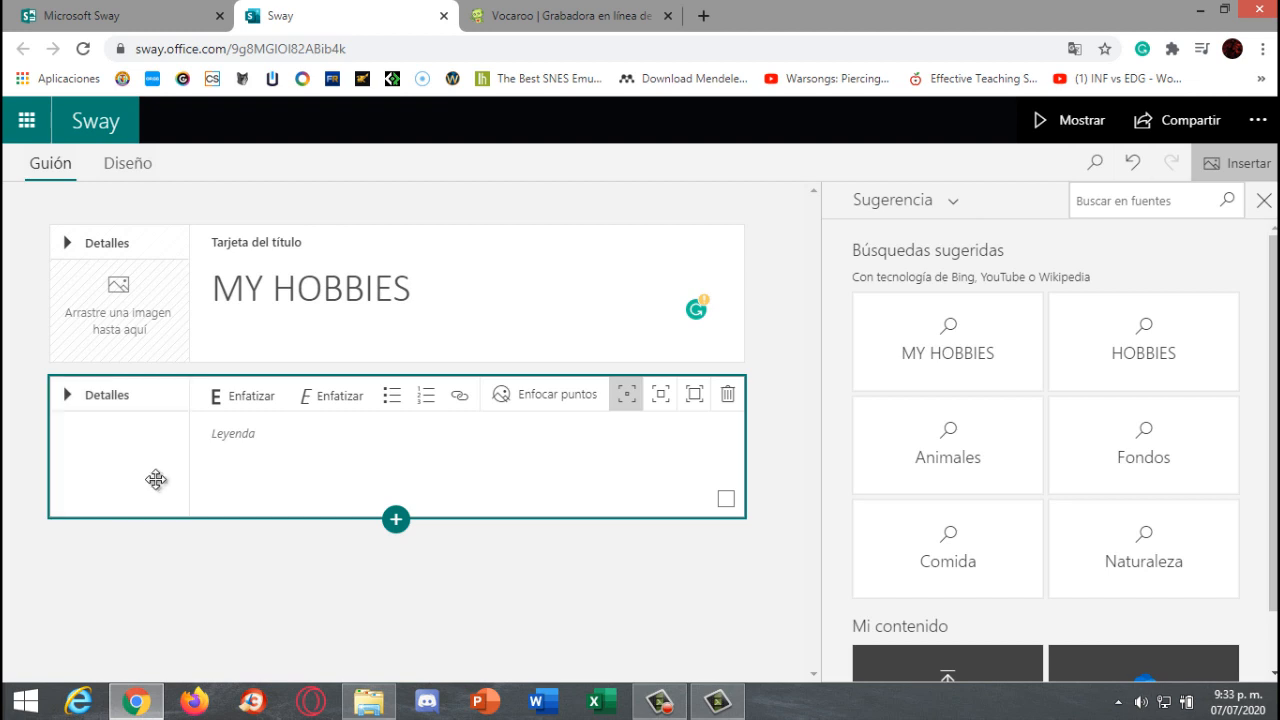
Step: Caption the Black Clover image "THIS IS AN ANIME ABOUT MAGICAL POWERS"
{"action": "left_click", "coordinate": [251, 454]}
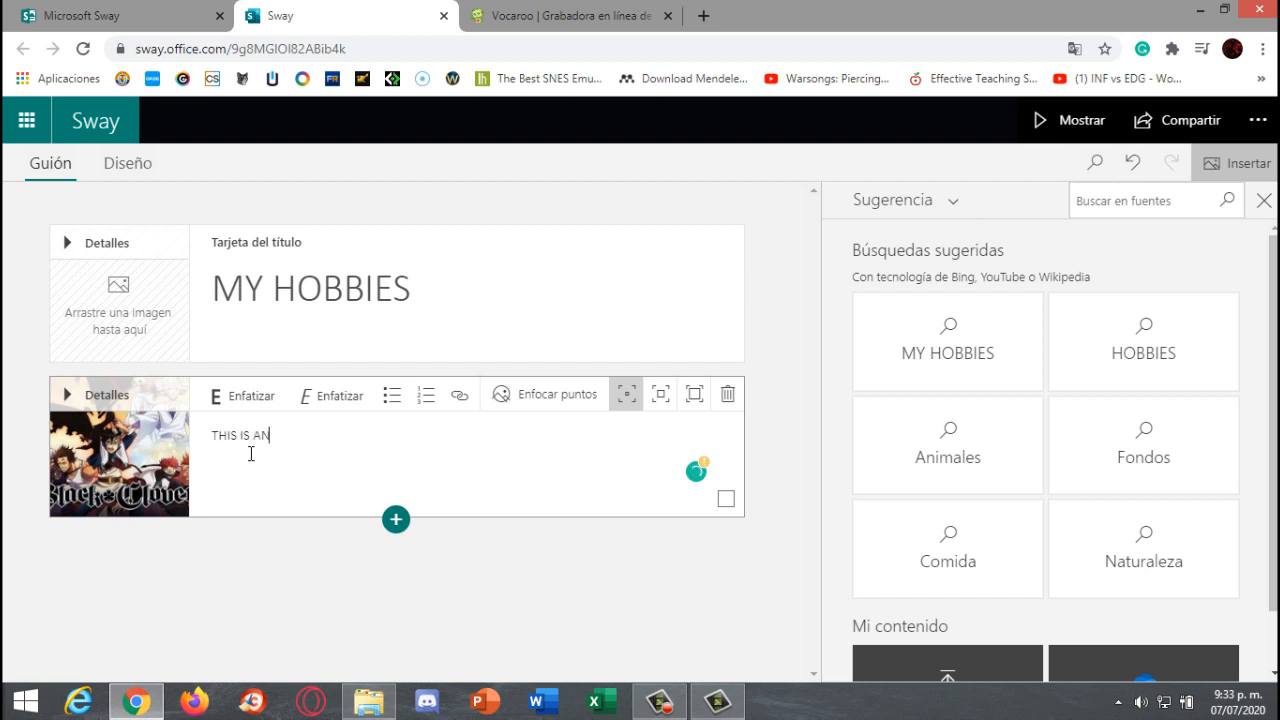
{"action": "type", "text": "THIS IS AN ANIME ABOUT MAGICAL"}
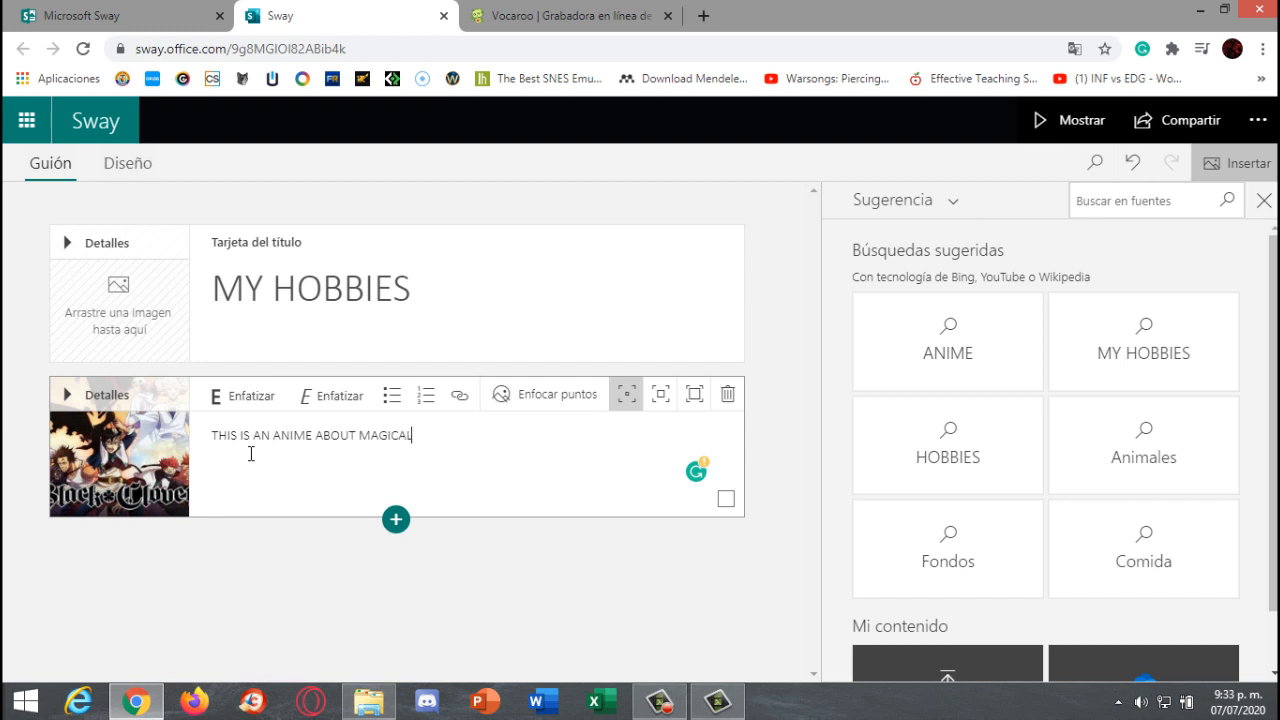
{"action": "type", "text": " POWE"}
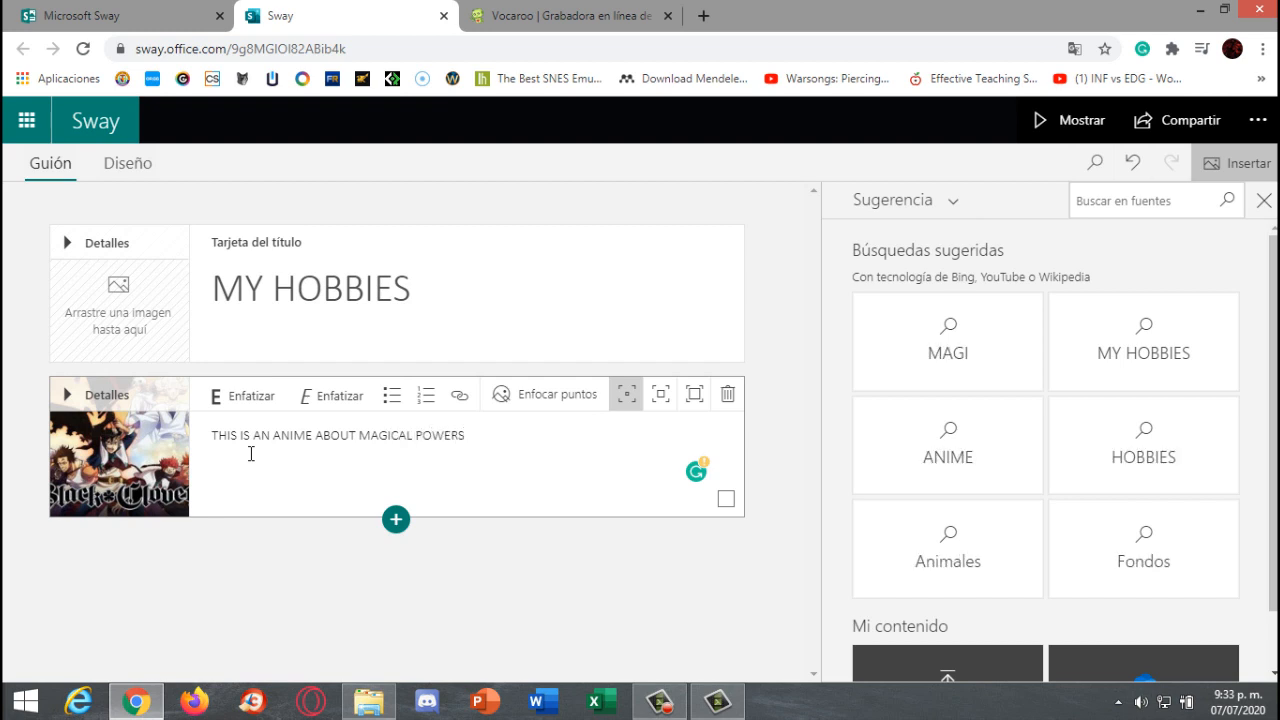
{"action": "type", "text": "RS"}
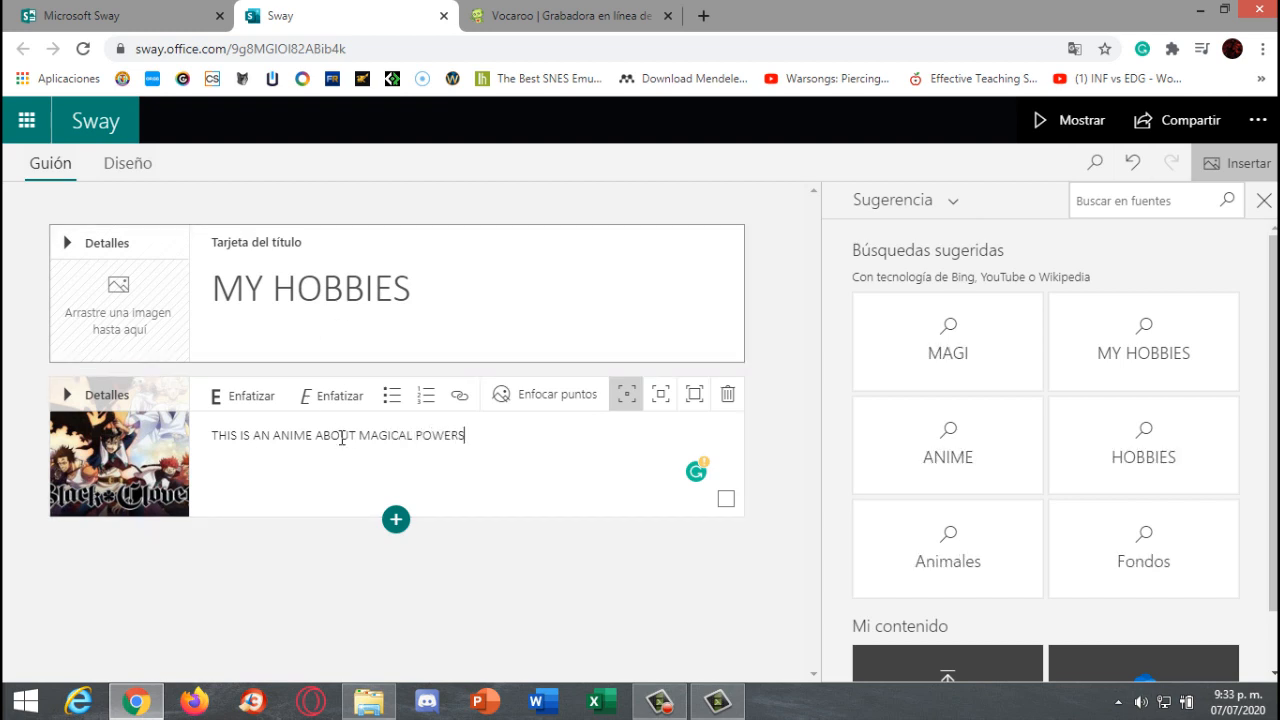
Step: Add another image card below the Black Clover card and fill it with logo LOL.png from the Imágenes folder
{"action": "left_click", "coordinate": [394, 524]}
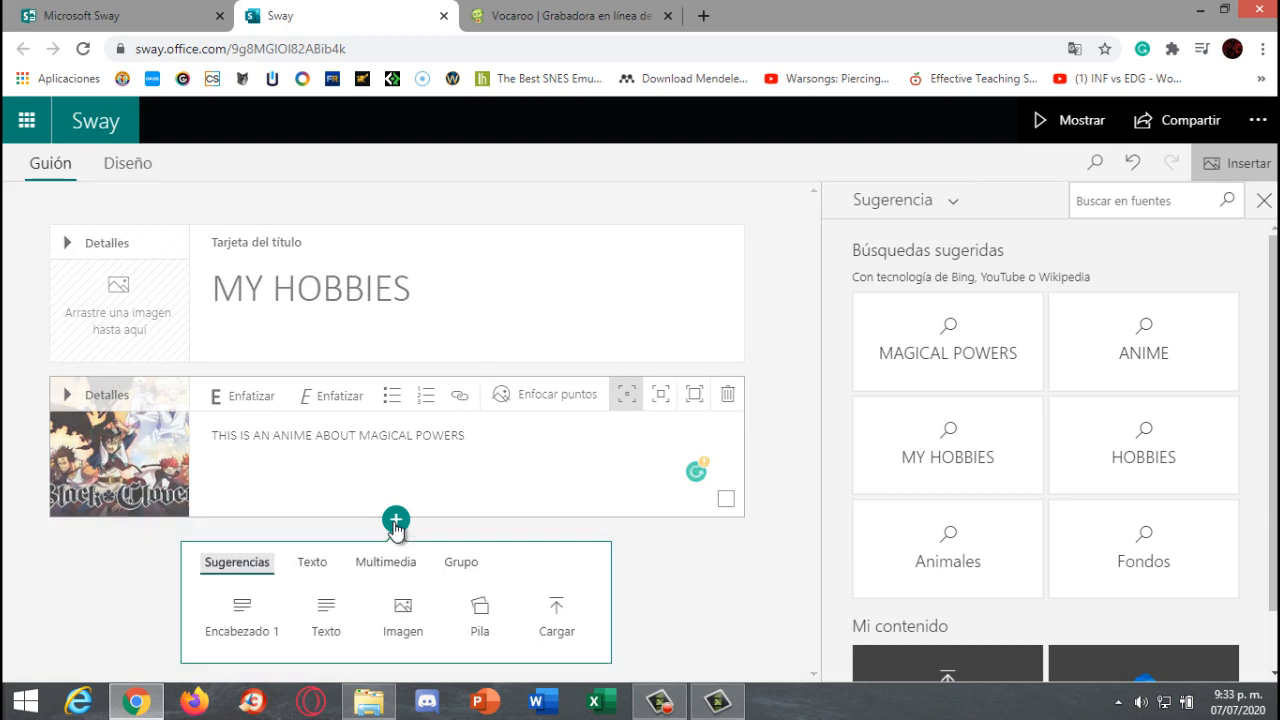
{"action": "left_click", "coordinate": [404, 617]}
{"action": "left_click", "coordinate": [369, 702]}
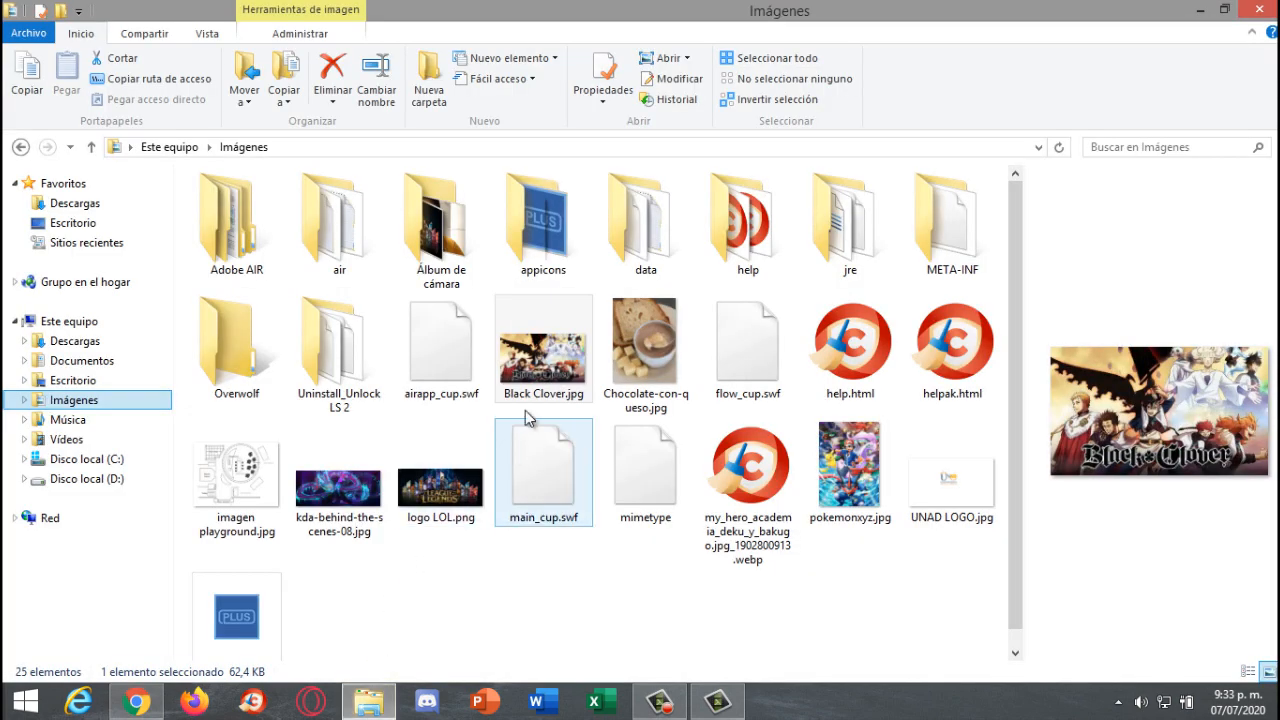
{"action": "left_click_drag", "start_coordinate": [467, 502], "coordinate": [157, 533]}
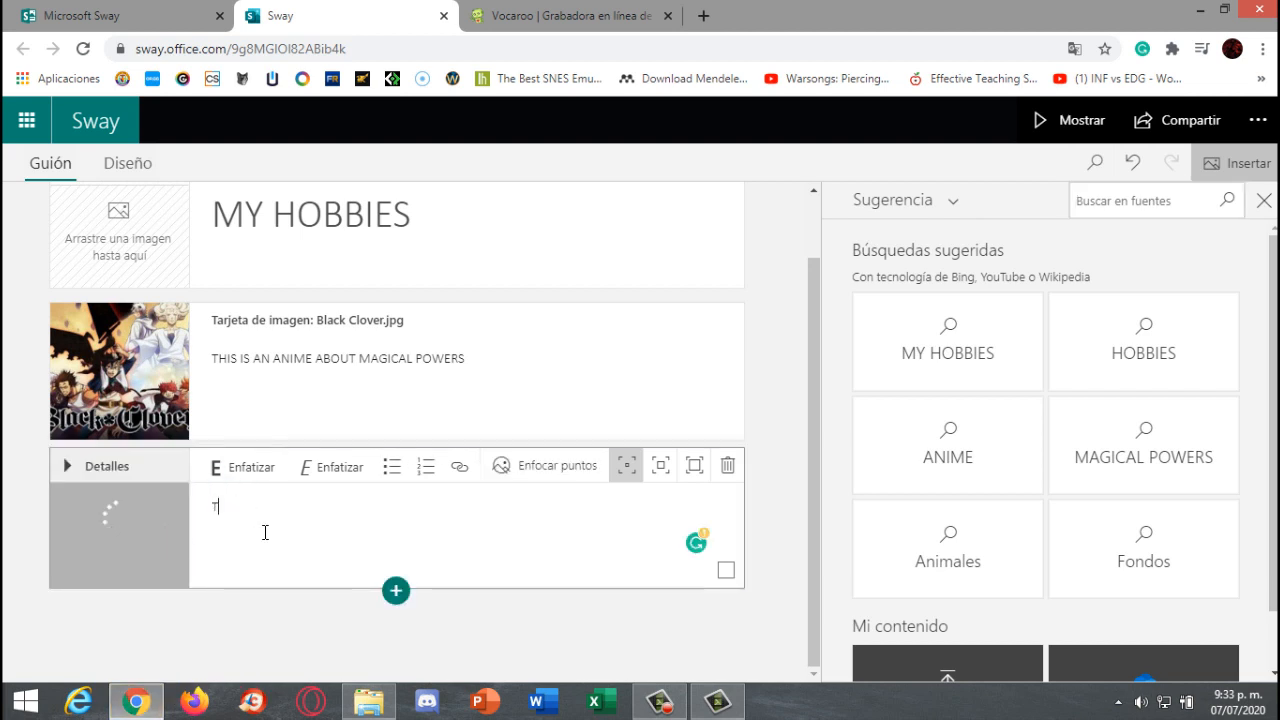
Step: Caption the League of Legends image "THIS IS MY FAVORITE VIDEO GAME CALLED LEAGUE OF LEGENDS"
{"action": "key", "text": "BackSpace"}
{"action": "type", "text": "IS IS MY FAVORITE VI"}
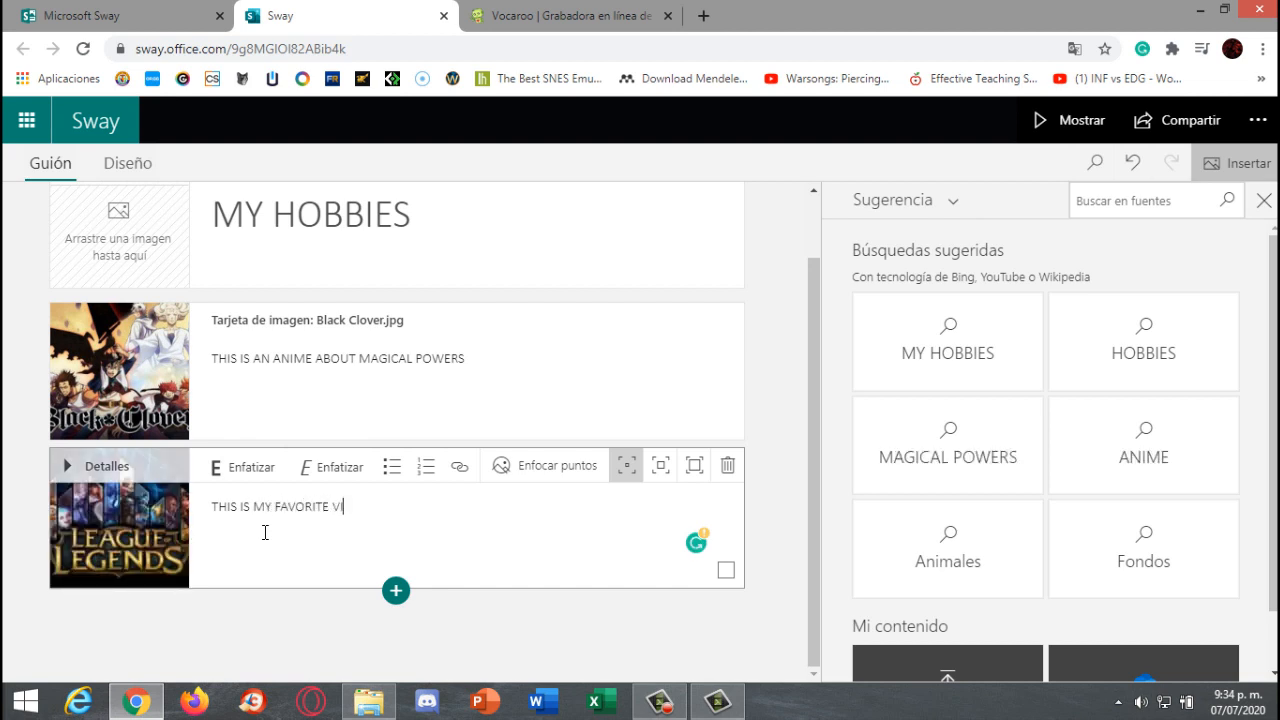
{"action": "type", "text": "DEO GAME CALLED LEAGUE OPF LEGENDS"}
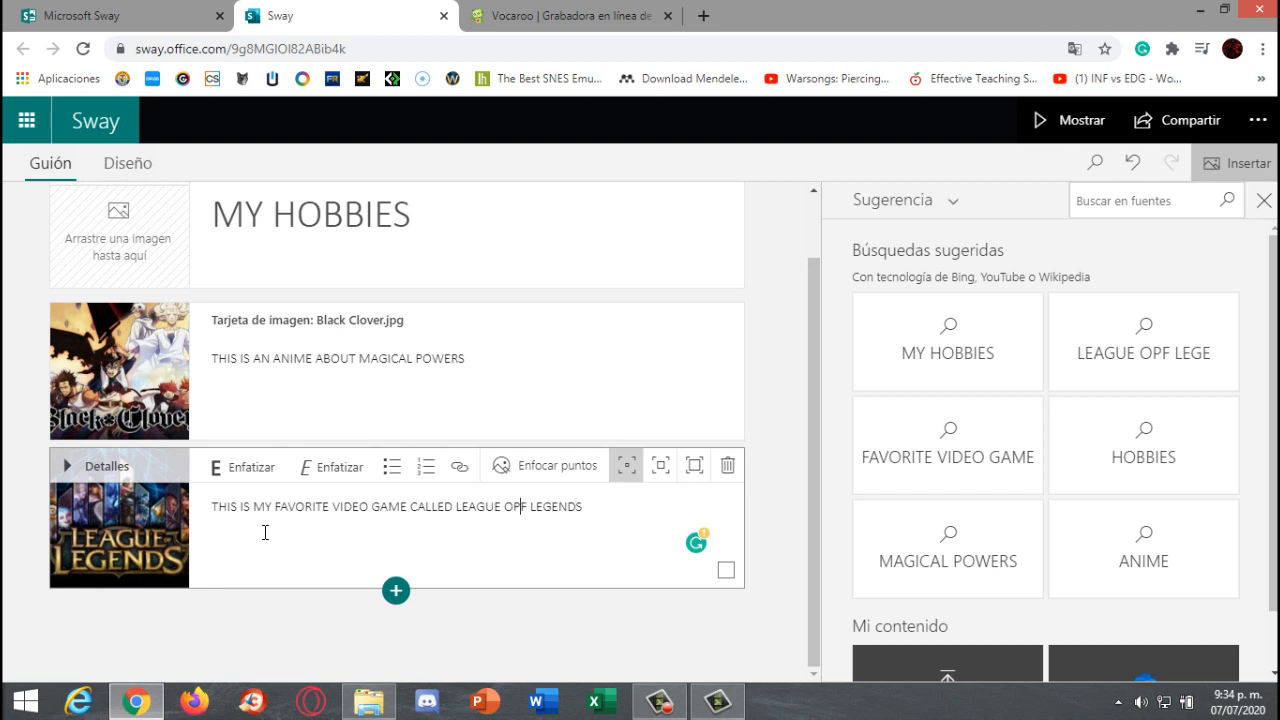
{"action": "key", "text": "BackSpace"}
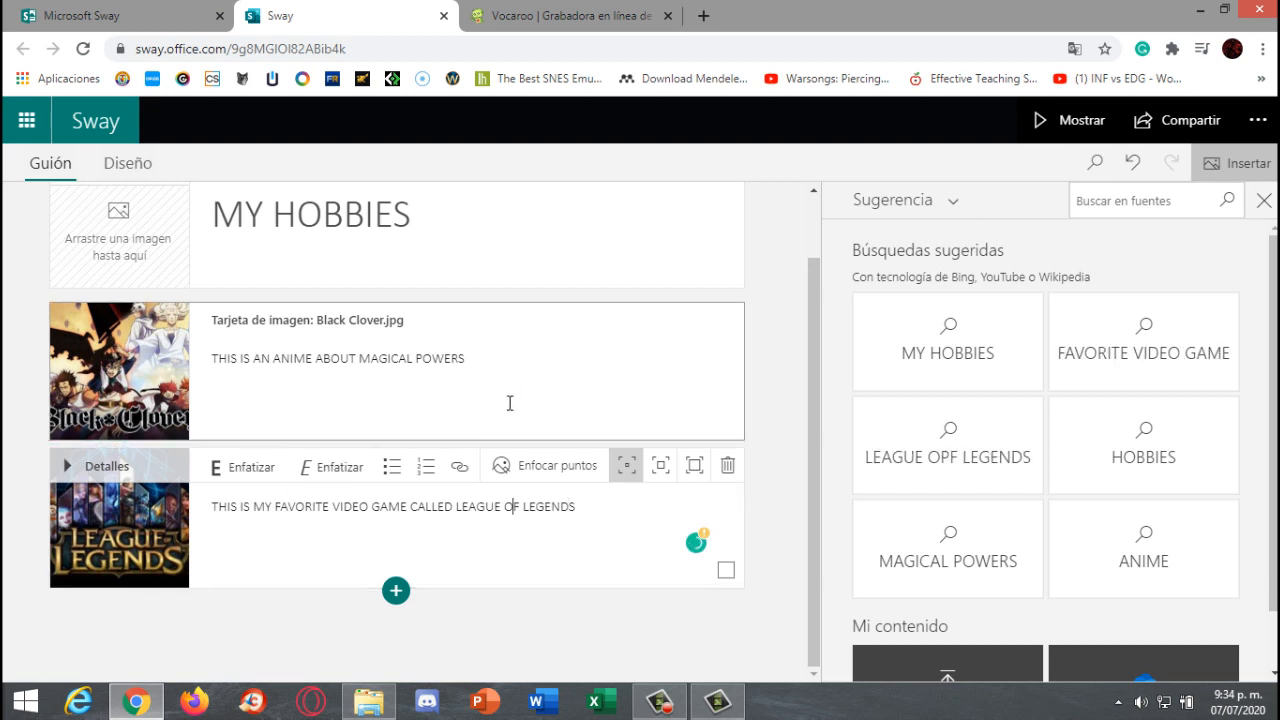
Step: Add a third image card at the end of the storyline and fill it with pokemonxyz.jpg from the Imágenes folder
{"action": "left_click", "coordinate": [394, 603]}
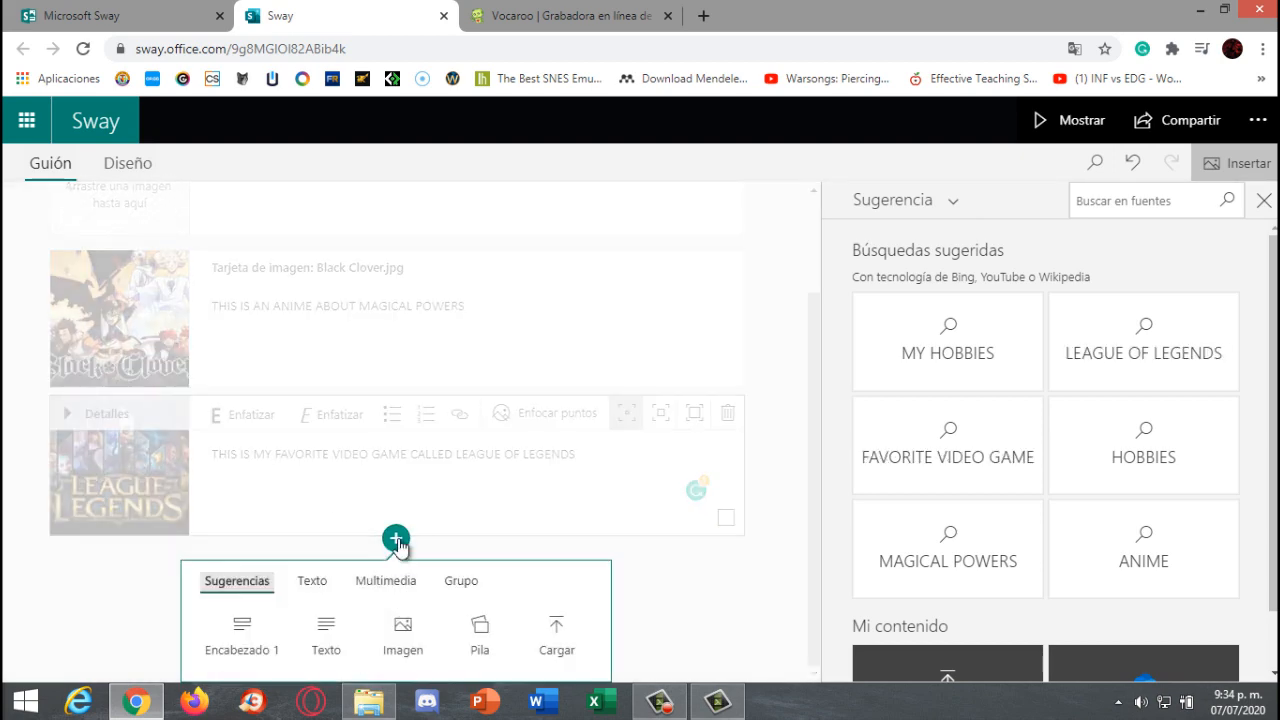
{"action": "left_click", "coordinate": [403, 630]}
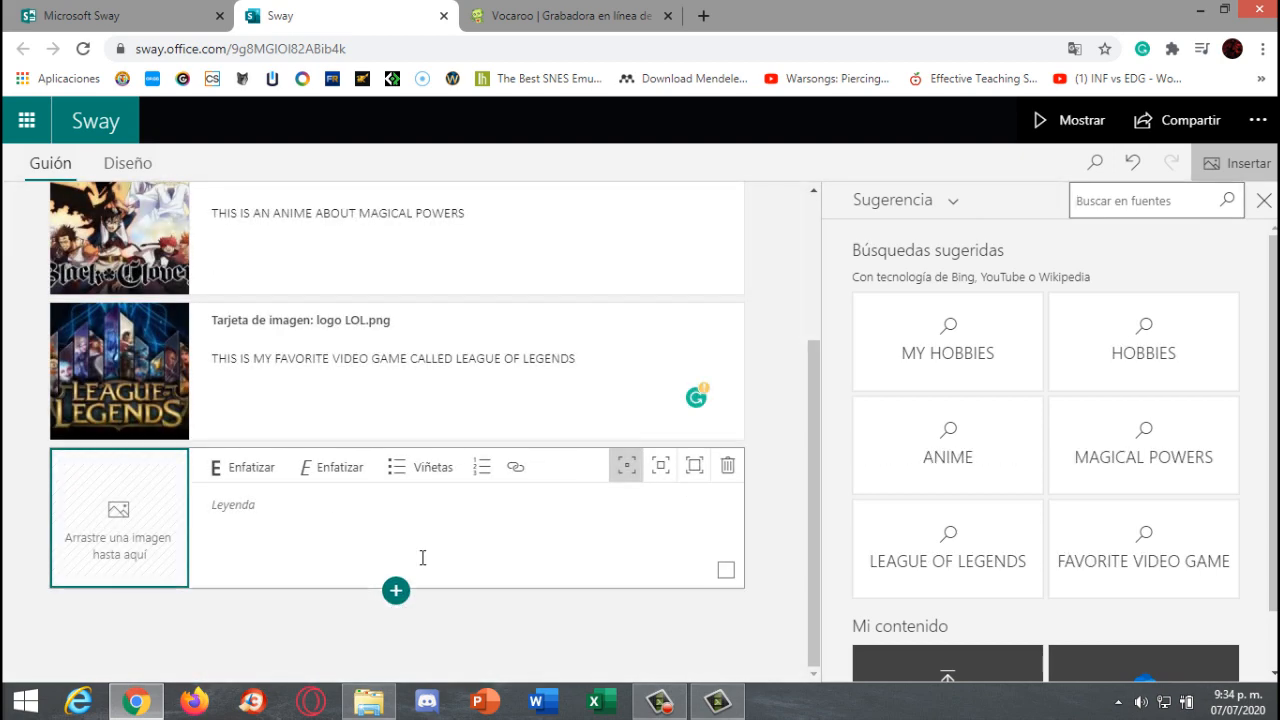
{"action": "left_click", "coordinate": [368, 702]}
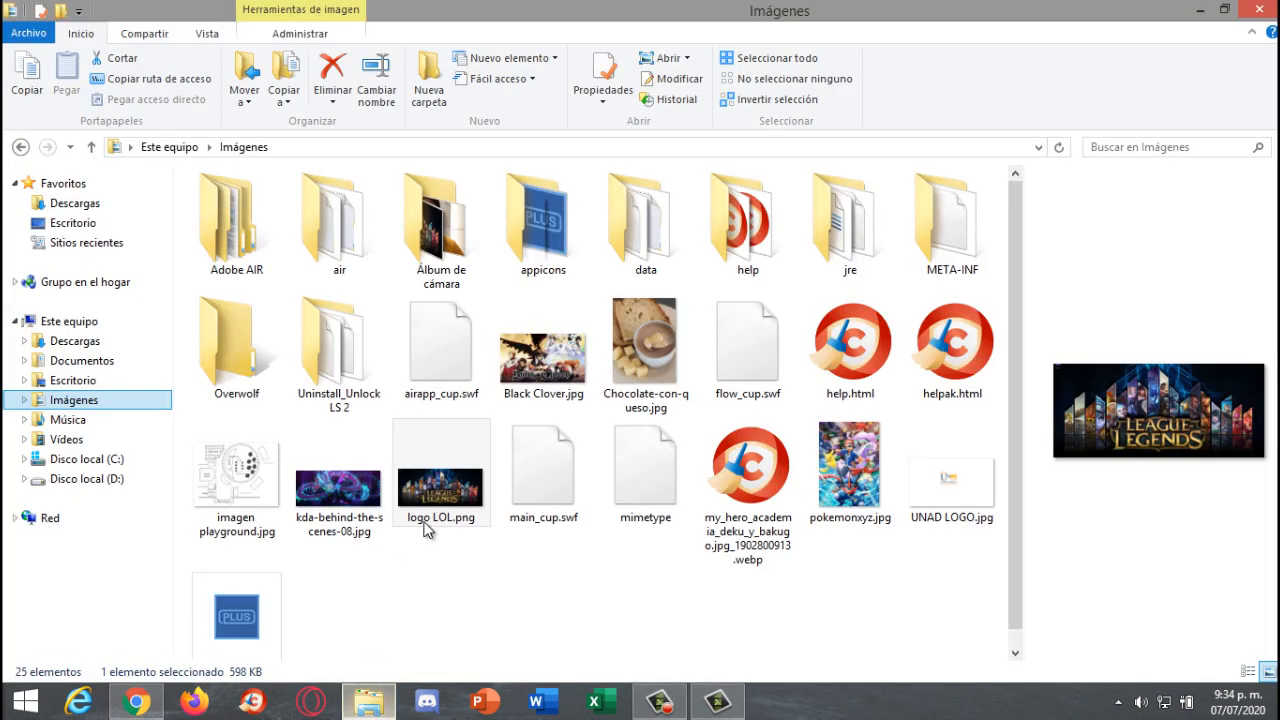
{"action": "left_click_drag", "start_coordinate": [850, 468], "coordinate": [140, 552]}
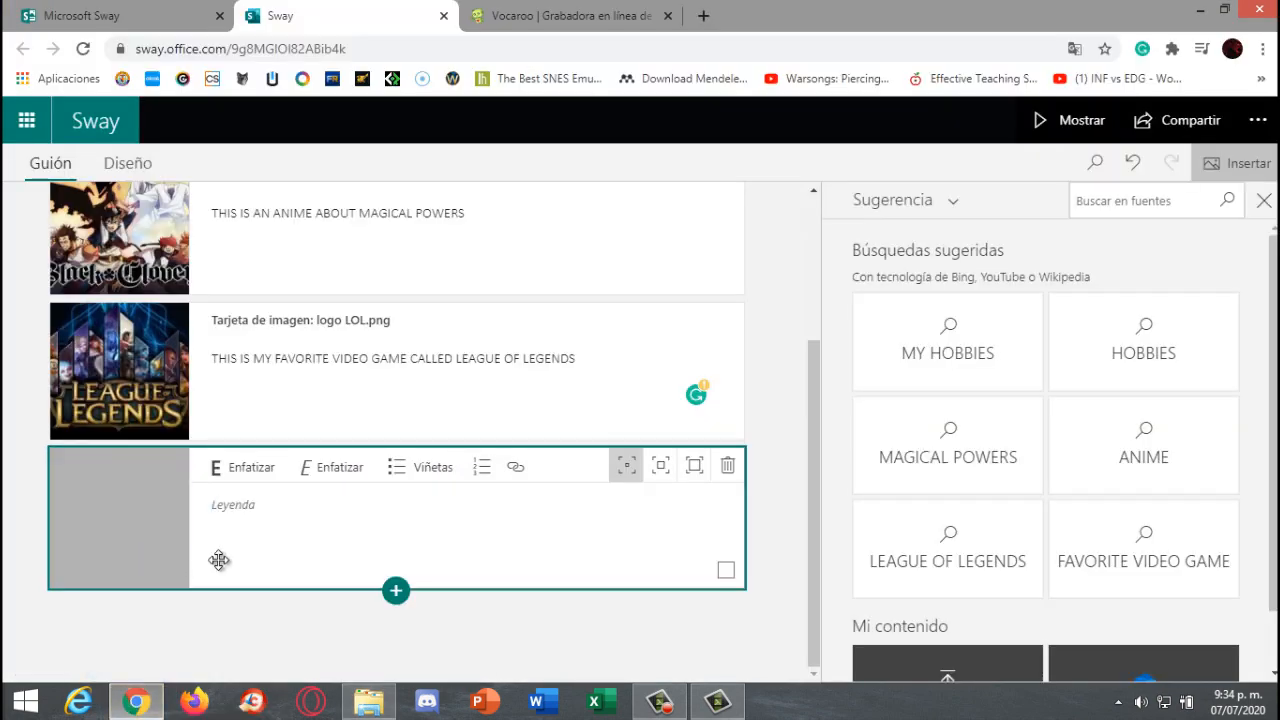
Step: Caption the Pokemon image "THIS IS POKEMON XYZ AND CALLED MY ATTENTION BECAUSE AI LOVED THE OPENING"
{"action": "left_click", "coordinate": [237, 547]}
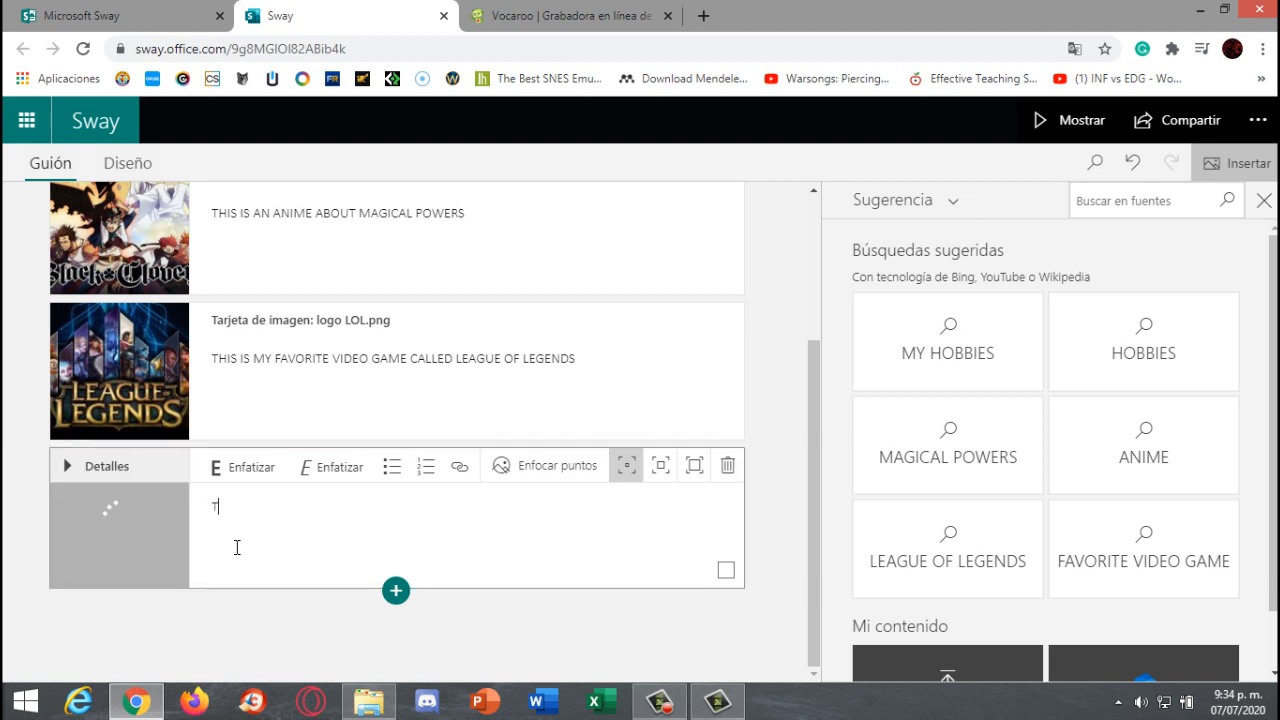
{"action": "type", "text": "THIS IS POO"}
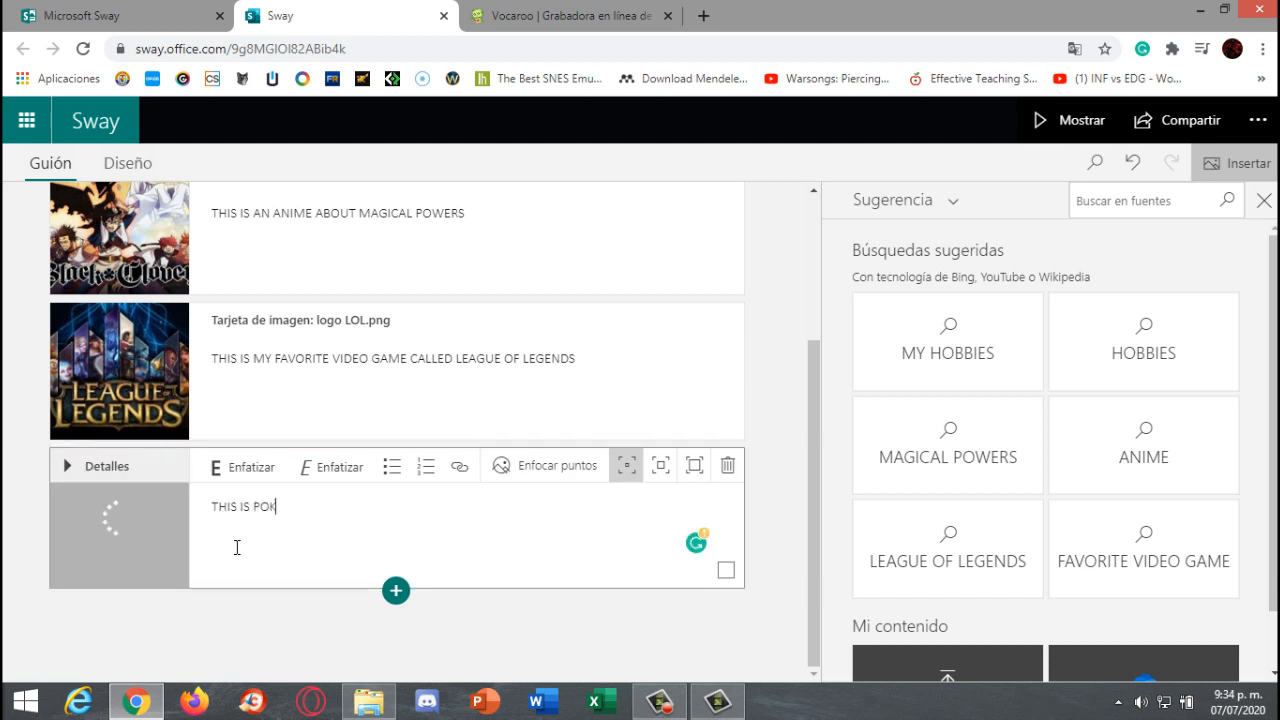
{"action": "type", "text": "EON"}
{"action": "key", "text": "BackSpace"}
{"action": "key", "text": "BackSpace"}
{"action": "type", "text": "MON XYZ AND CALLED"}
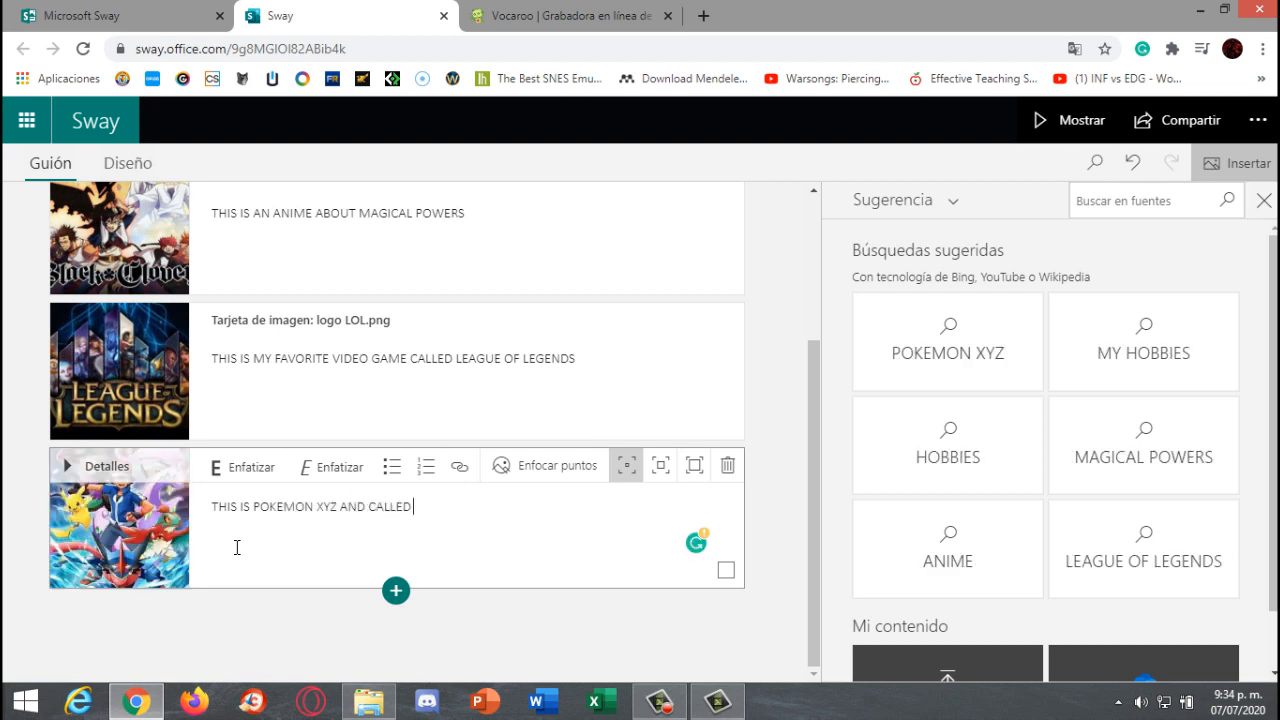
{"action": "type", "text": " MY ATTENT"}
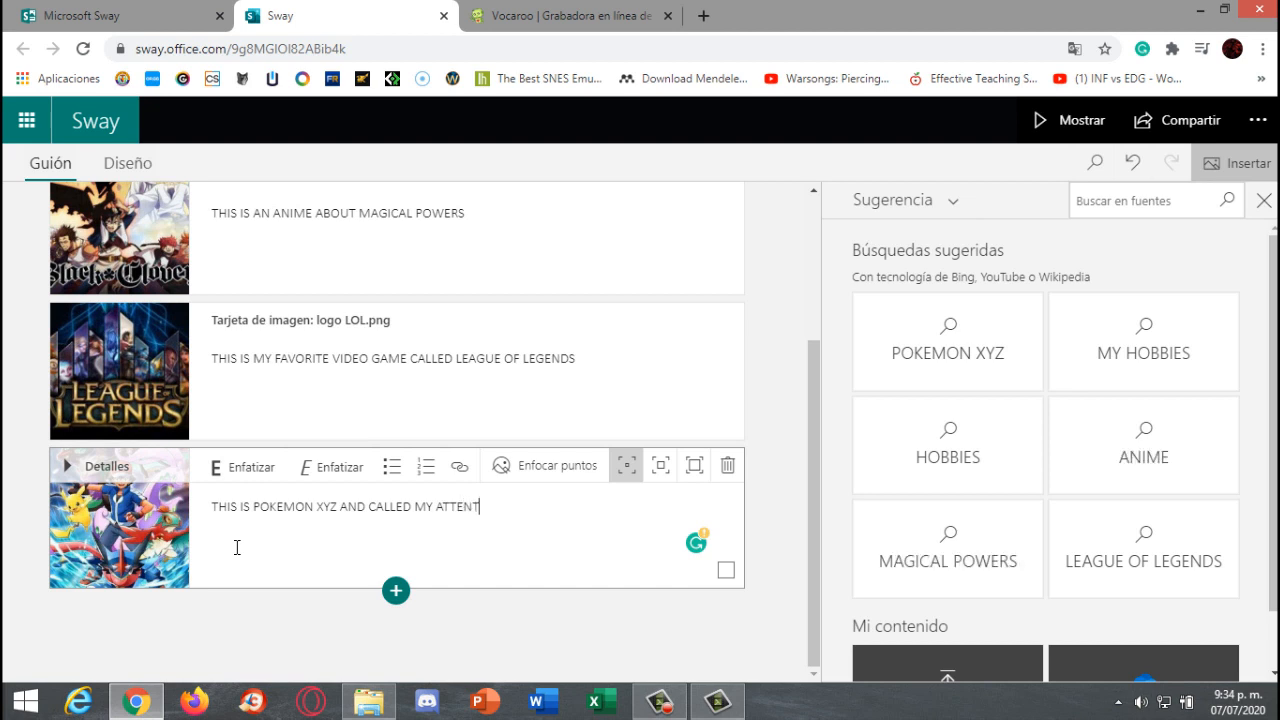
{"action": "type", "text": "ION BECAUSE AI LOVED THE OPENING"}
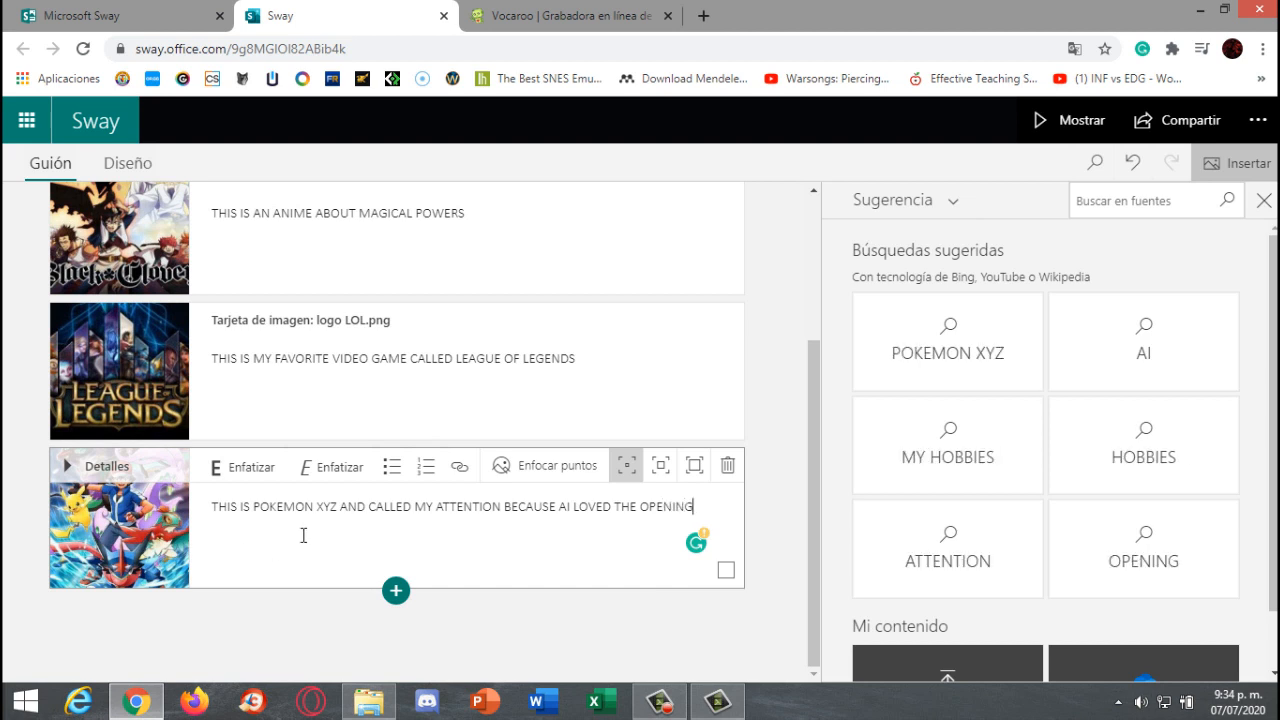
Step: Insert a text card directly below the "MY HOBBIES" title card
{"action": "scroll", "coordinate": [300, 535], "scroll_direction": "up", "scroll_amount": 3}
{"action": "left_click", "coordinate": [435, 318]}
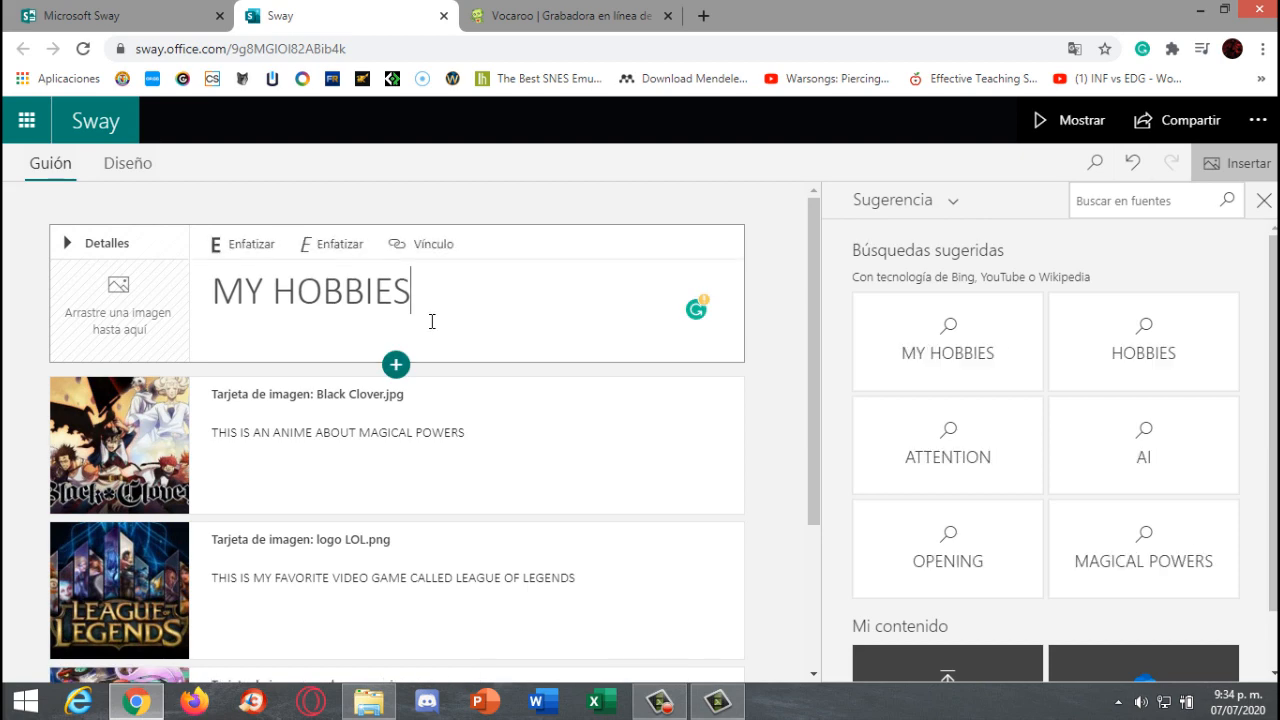
{"action": "left_click", "coordinate": [395, 366]}
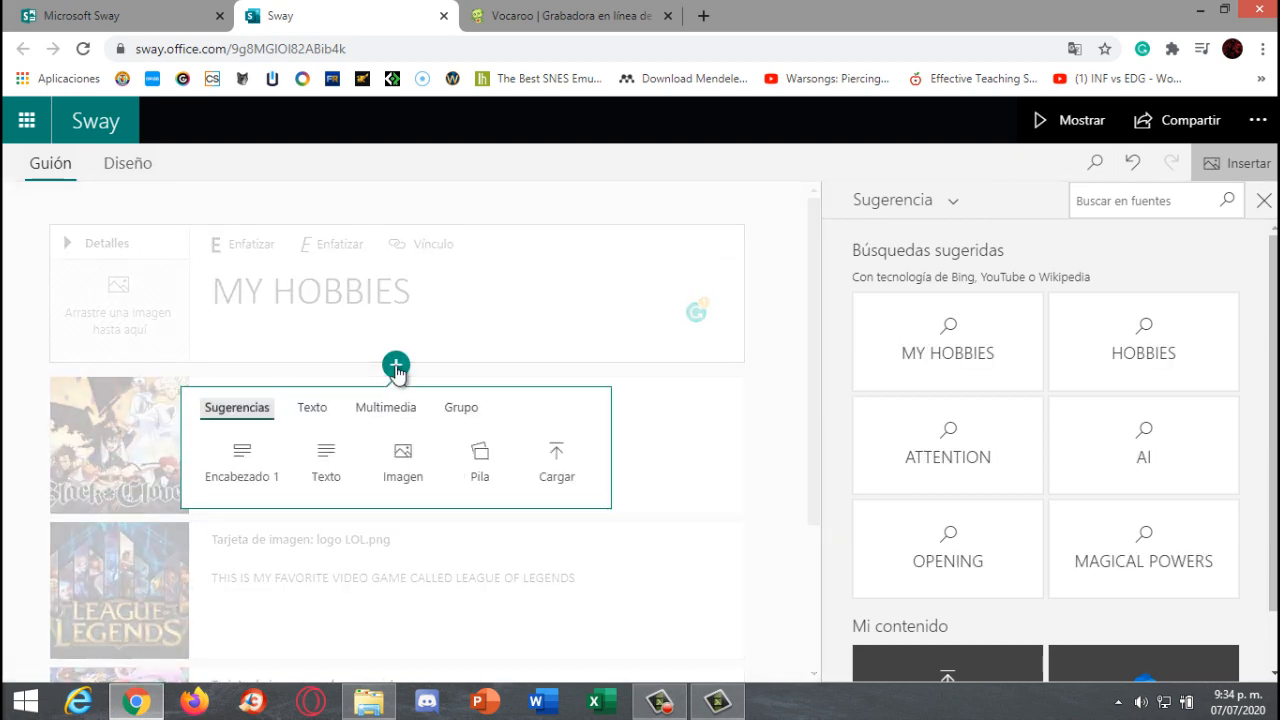
{"action": "left_click", "coordinate": [325, 461]}
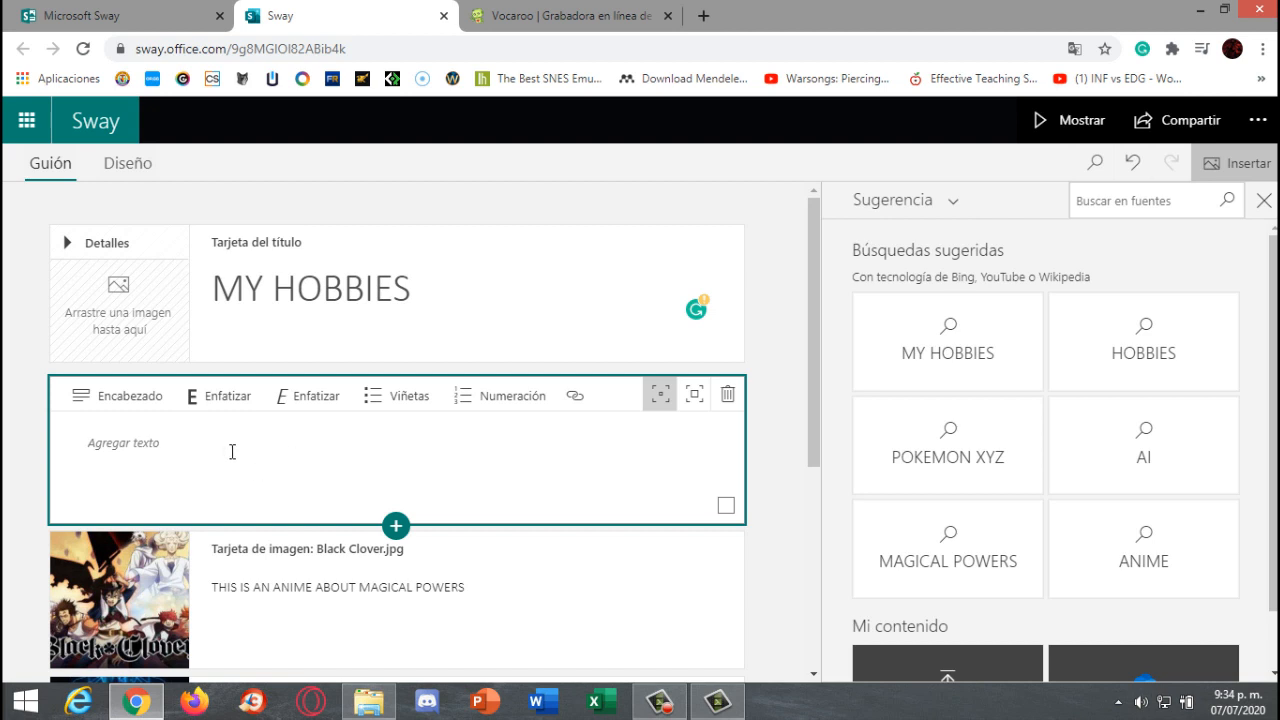
Step: Copy the voice recording's link from the Vocaroo page and paste it into the empty text card in Sway
{"action": "left_click", "coordinate": [577, 16]}
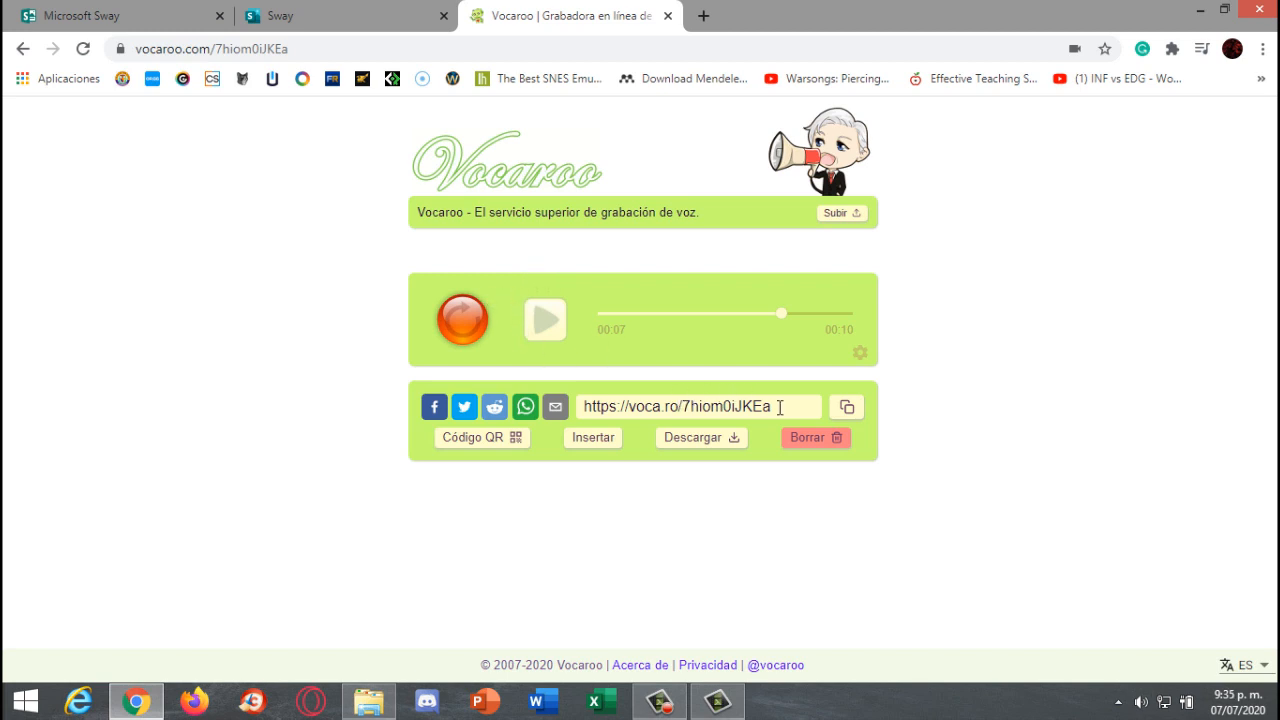
{"action": "left_click_drag", "start_coordinate": [779, 407], "coordinate": [558, 404]}
{"action": "key", "text": "ctrl+c"}
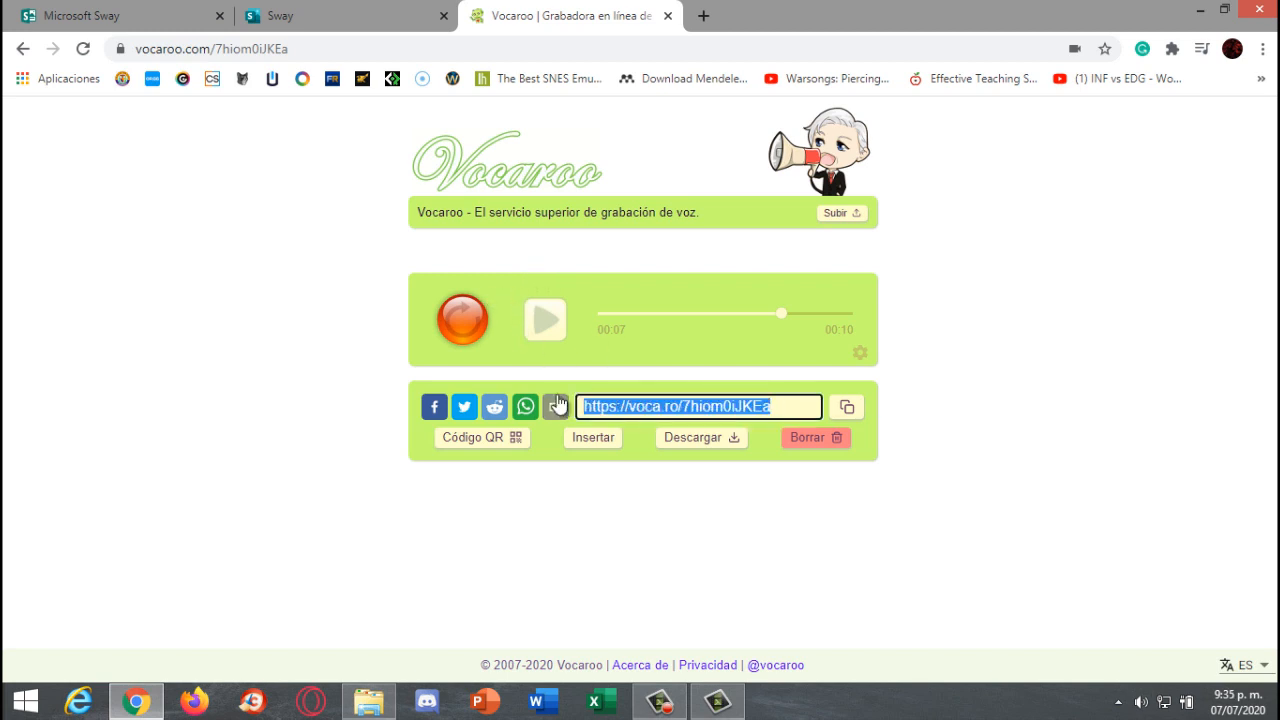
{"action": "left_click", "coordinate": [318, 20]}
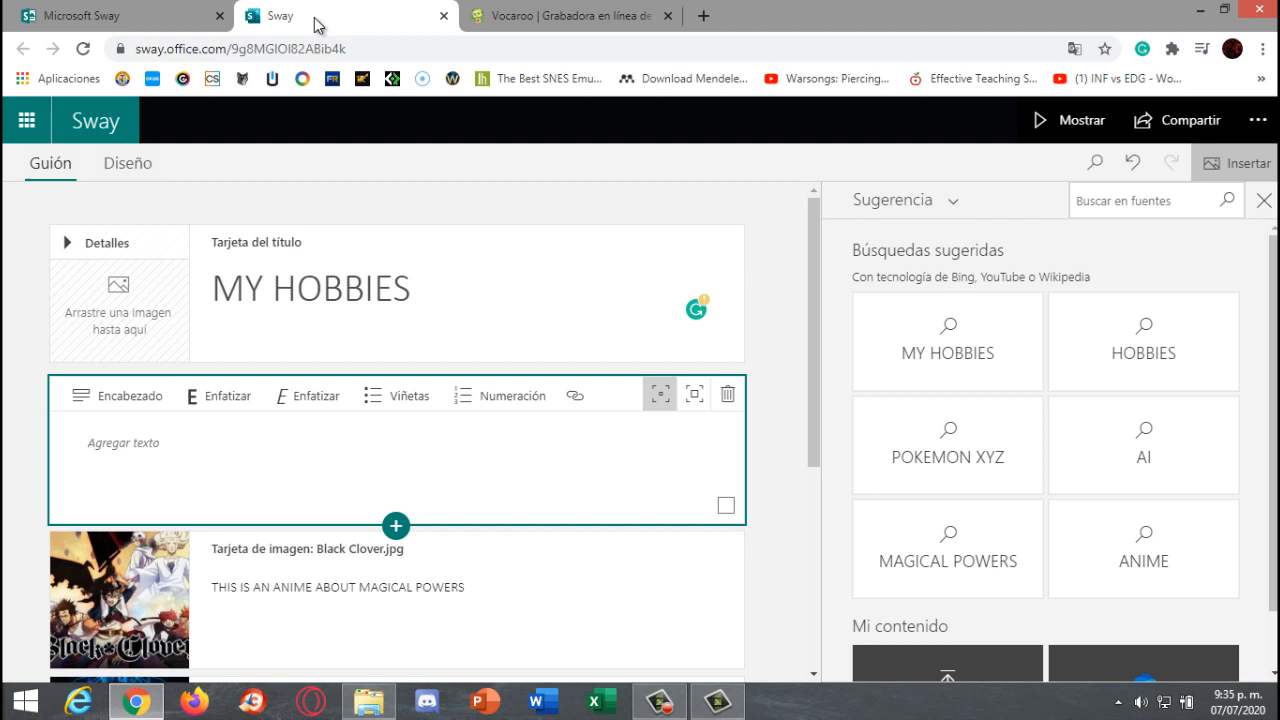
{"action": "left_click", "coordinate": [183, 440]}
{"action": "key", "text": "ctrl+v"}
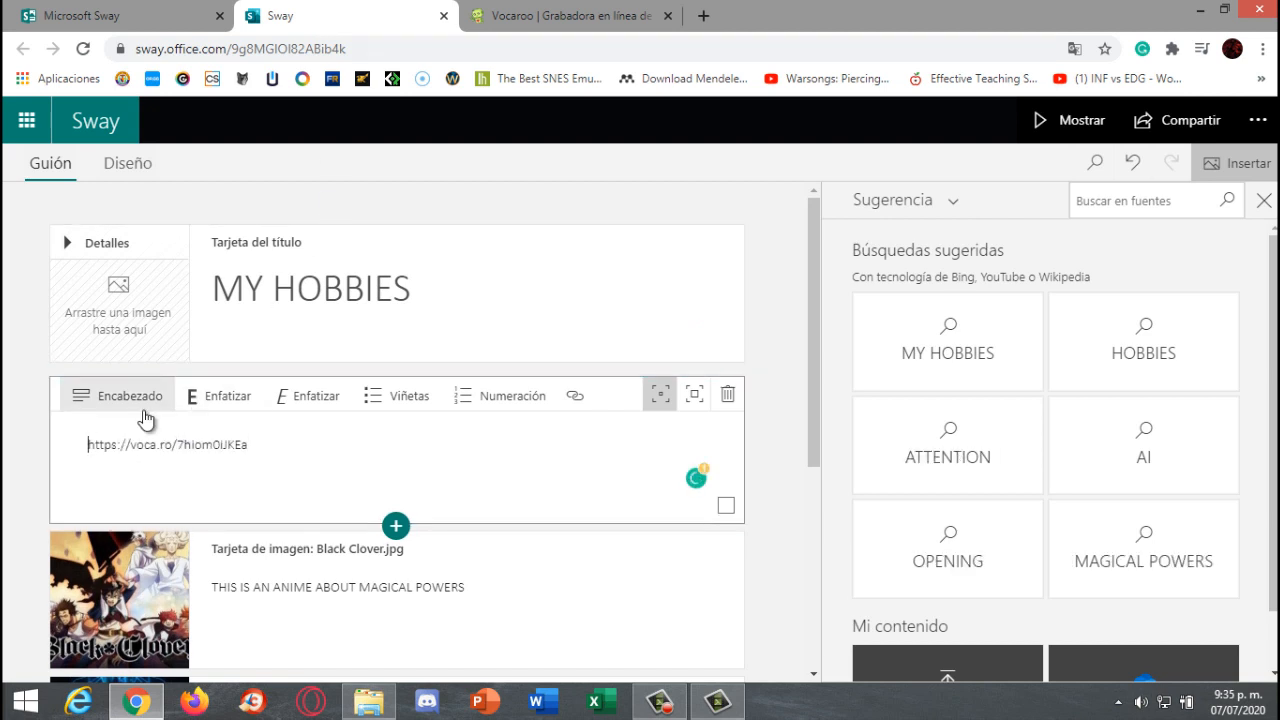
Step: Add the line "THIS IS THE LINK ABOUT THE EXPLANATION OF MY ACTIVITY" above the Vocaroo link in the text card
{"action": "type", "text": "THIS IS T"}
{"action": "type", "text": "HE LINK ABO"}
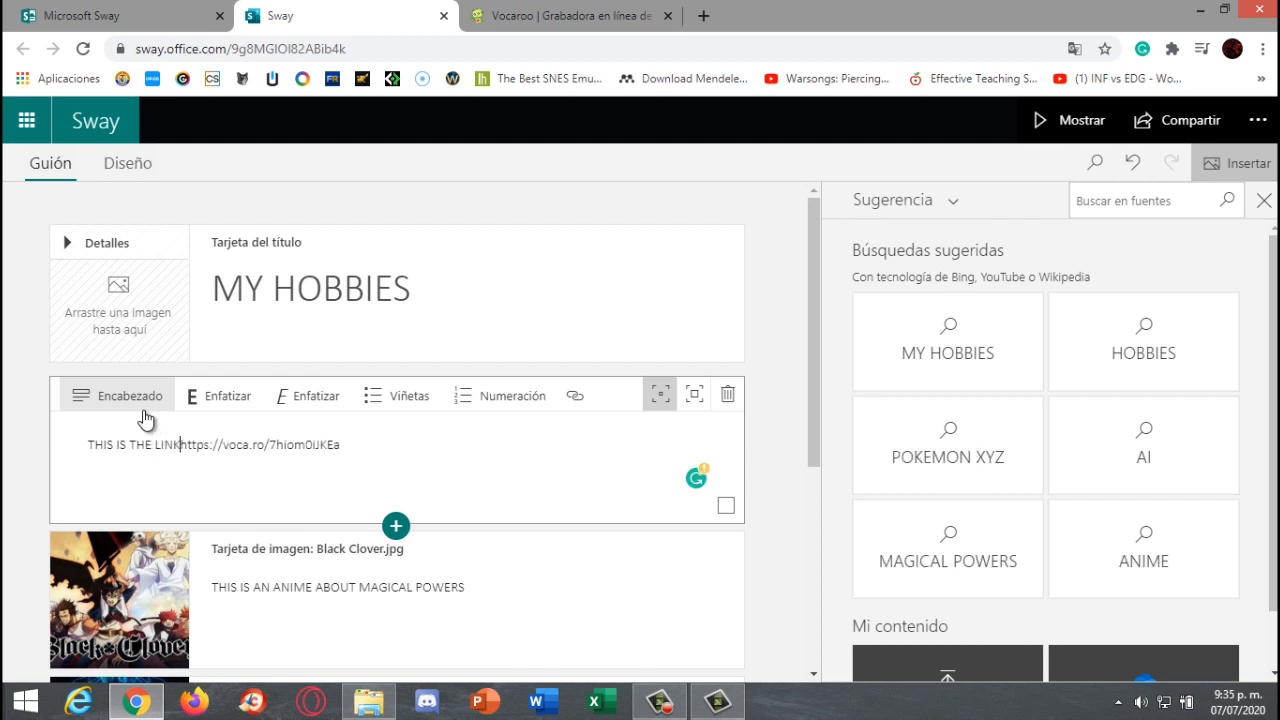
{"action": "type", "text": "UT THE EXPLAN"}
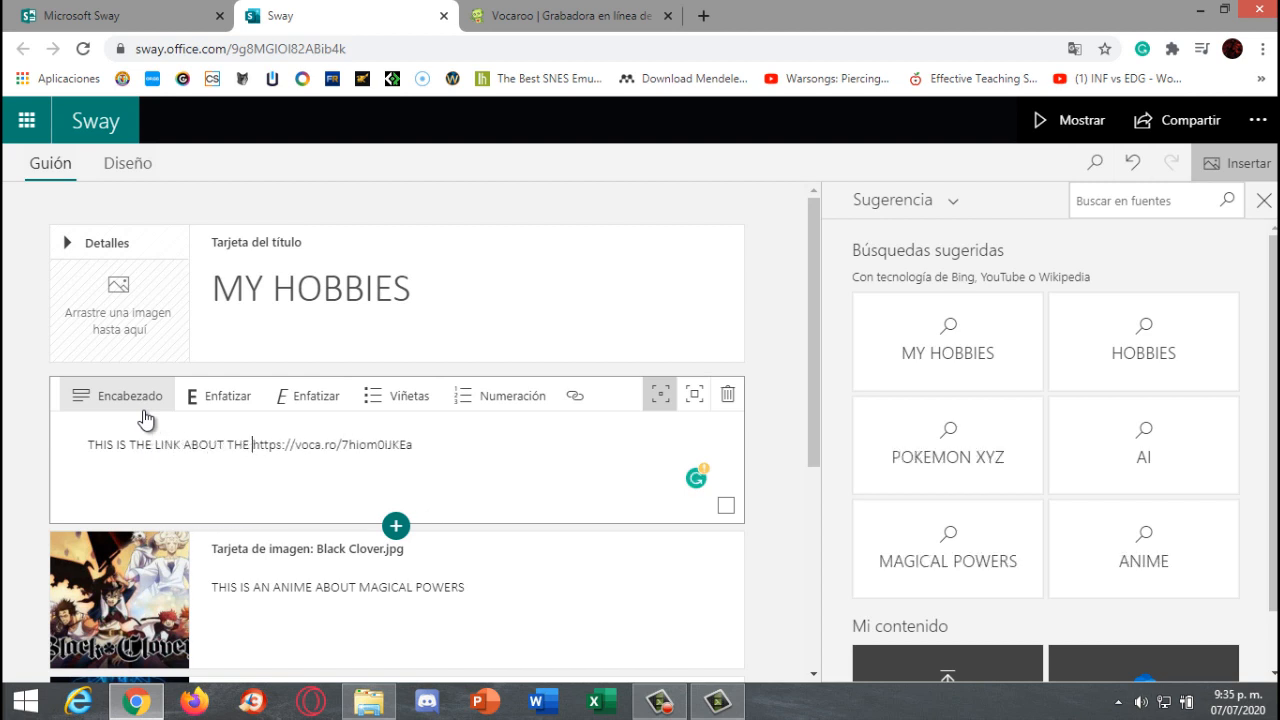
{"action": "type", "text": "ATION  OF "}
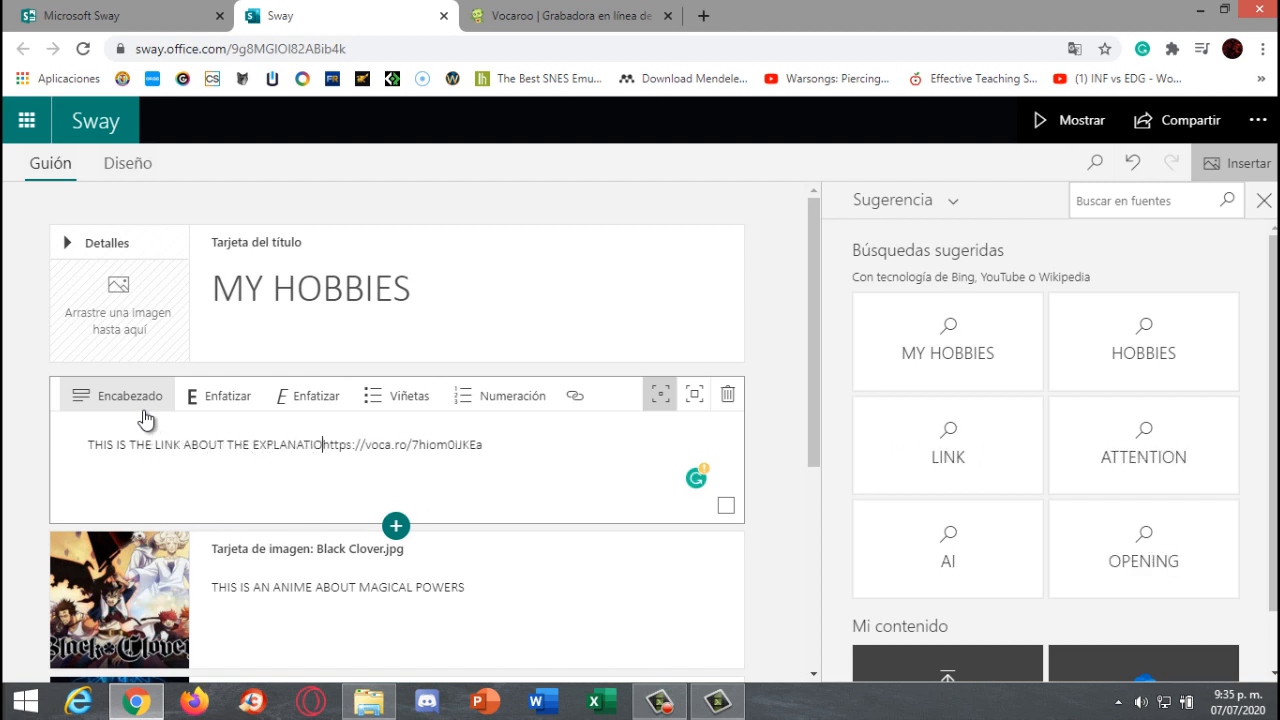
{"action": "type", "text": "MY ACTIVITY"}
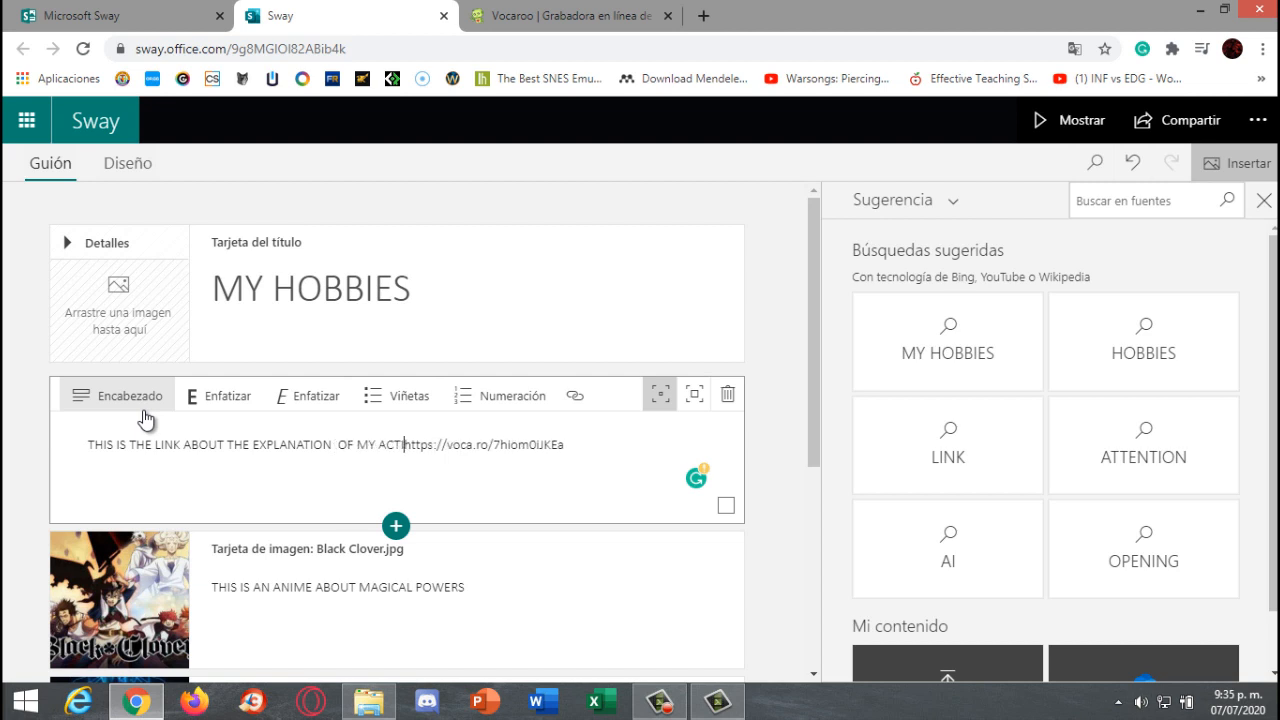
{"action": "key", "text": "Return"}
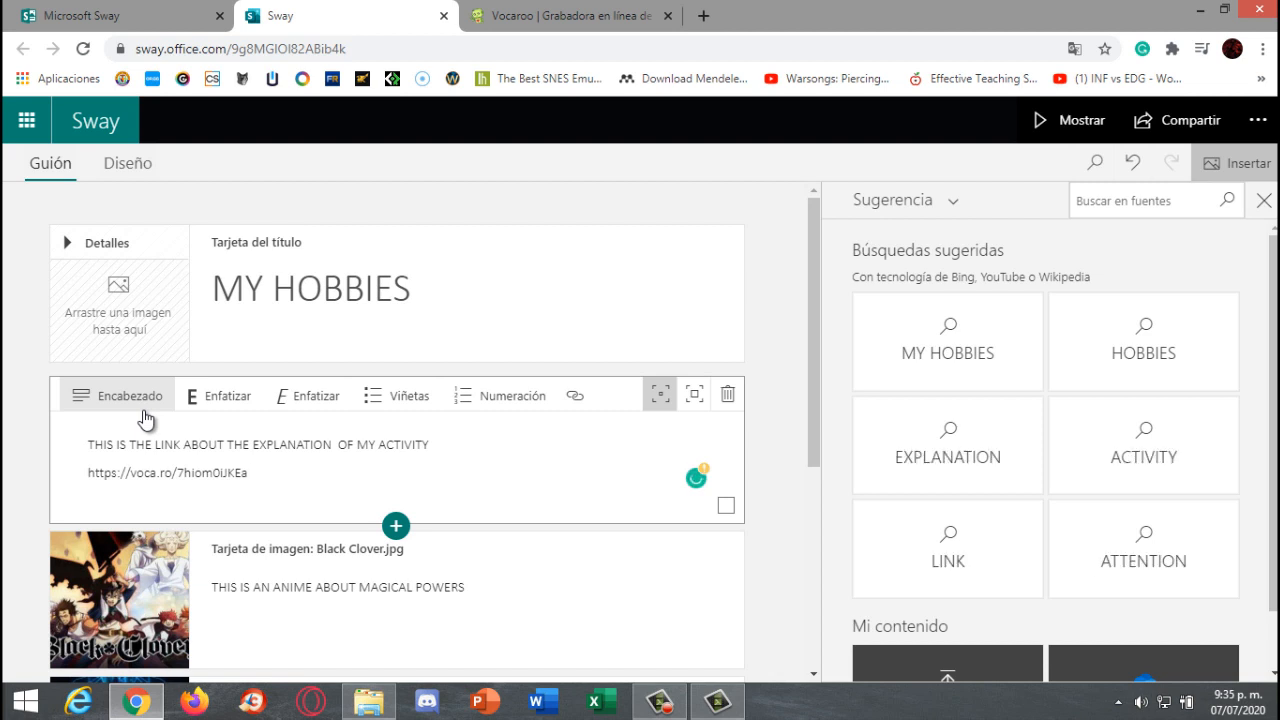
Step: Turn the Vocaroo address in the text card into a hyperlink and remove the extra blank lines around it
{"action": "key", "text": "Return"}
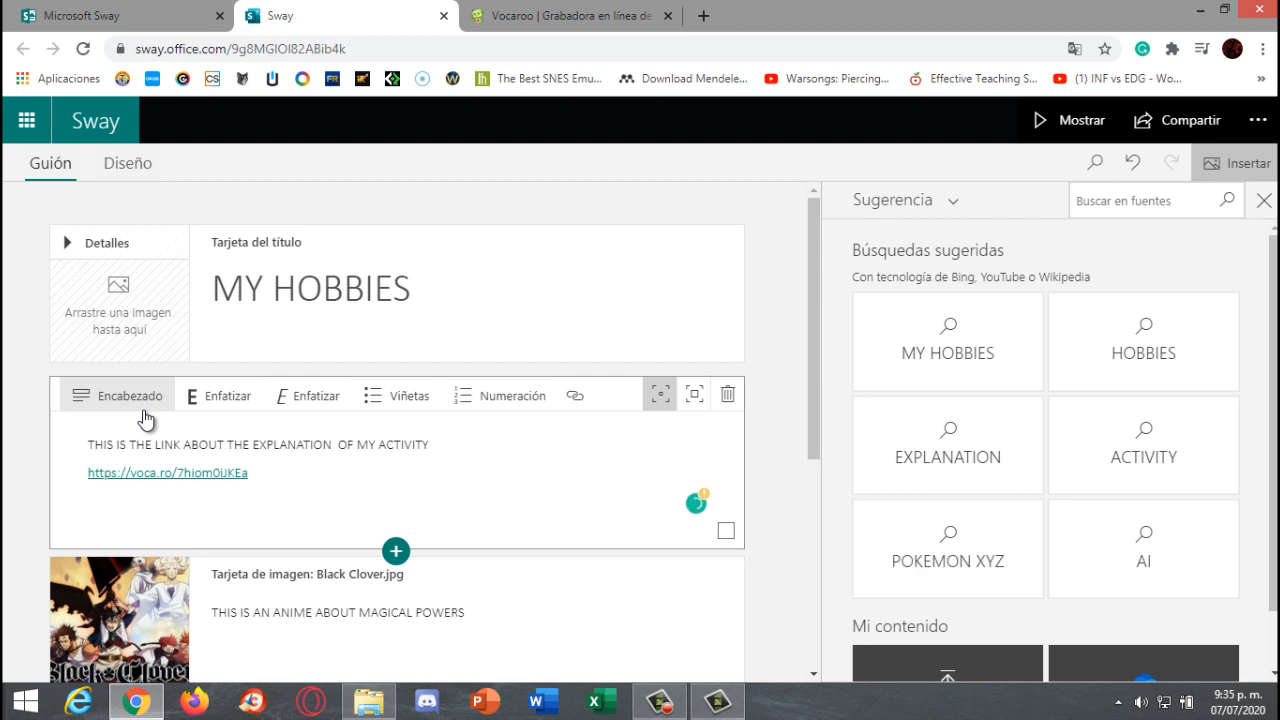
{"action": "key", "text": "End"}
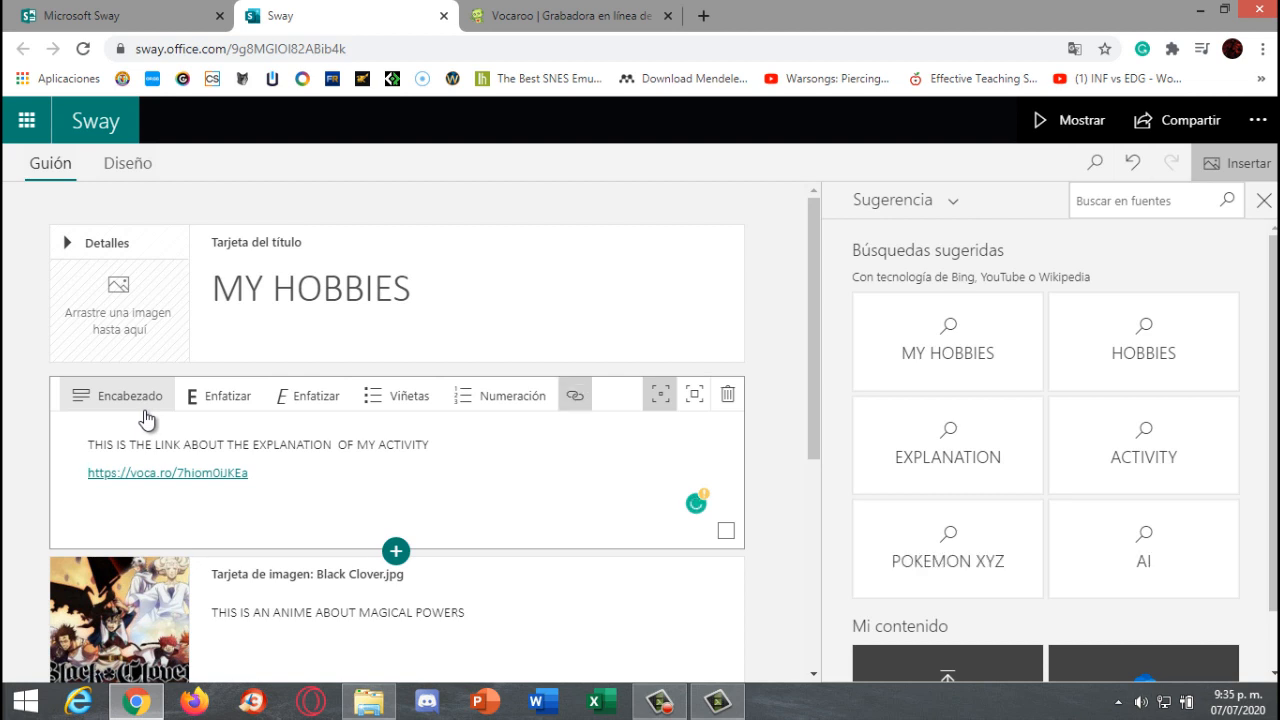
{"action": "key", "text": "ctrl+z"}
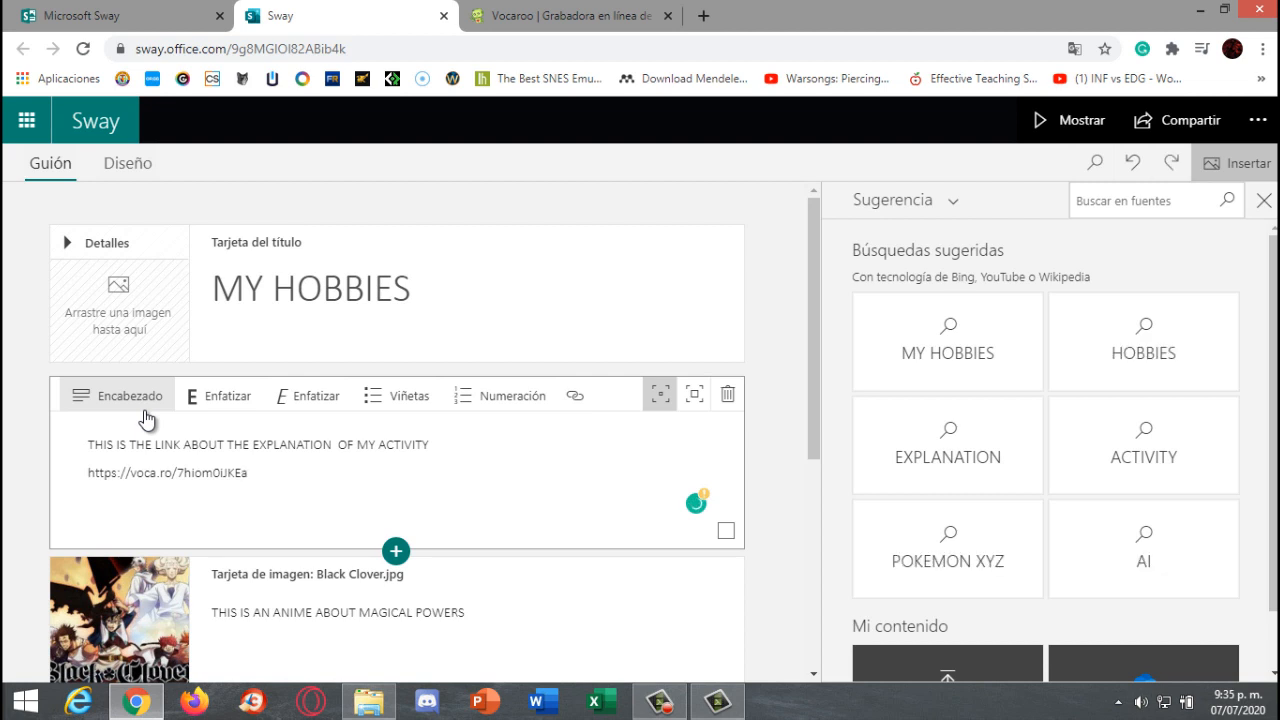
{"action": "key", "text": "Return"}
{"action": "key", "text": "End"}
{"action": "key", "text": "Return"}
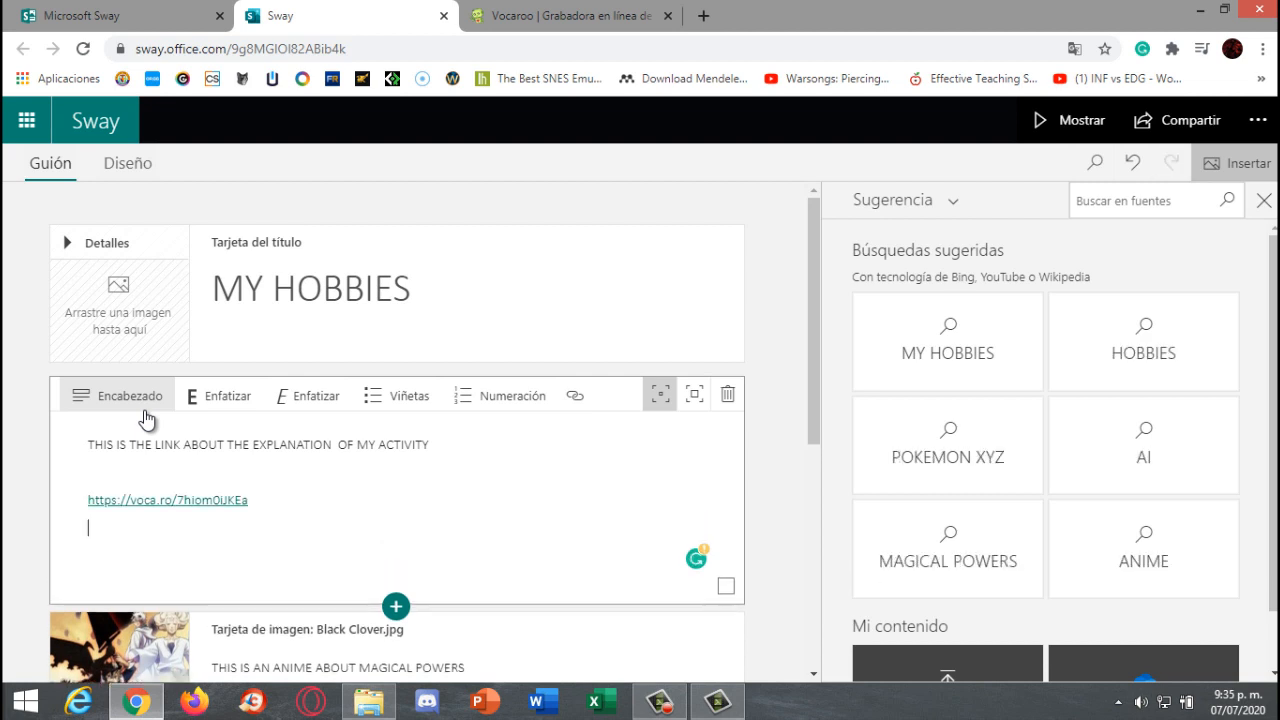
{"action": "key", "text": "BackSpace"}
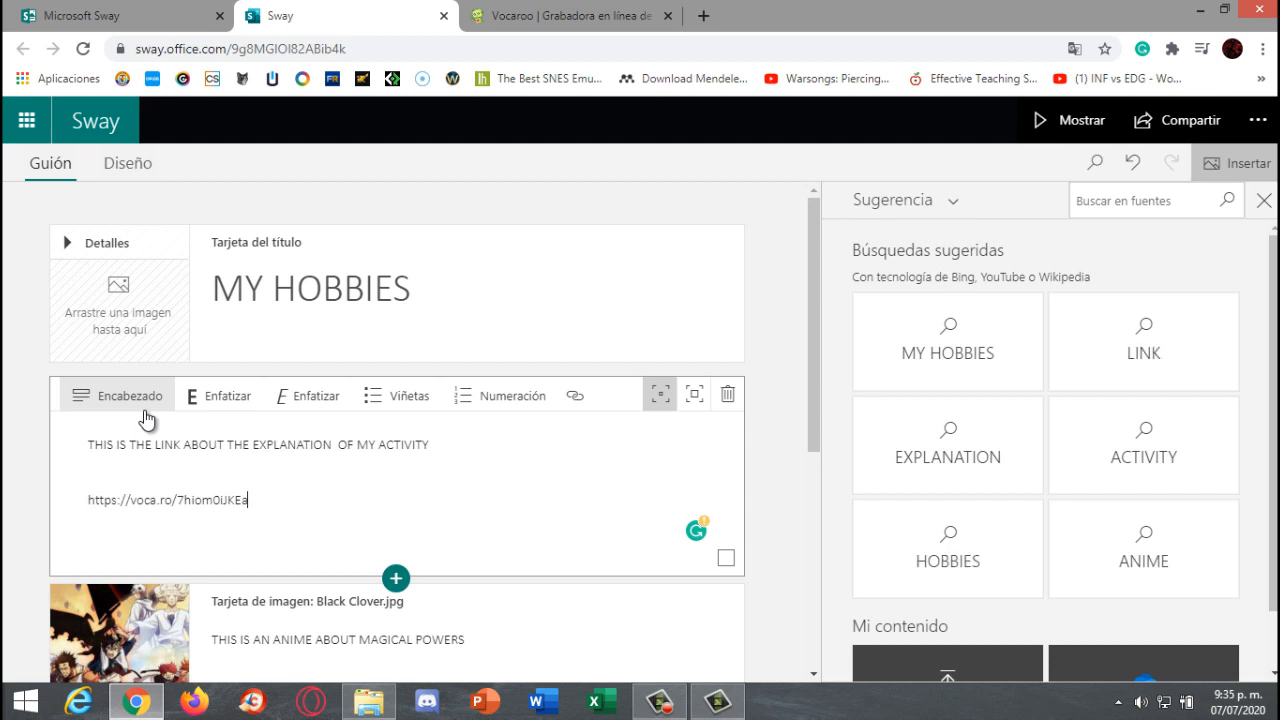
{"action": "key", "text": "Return"}
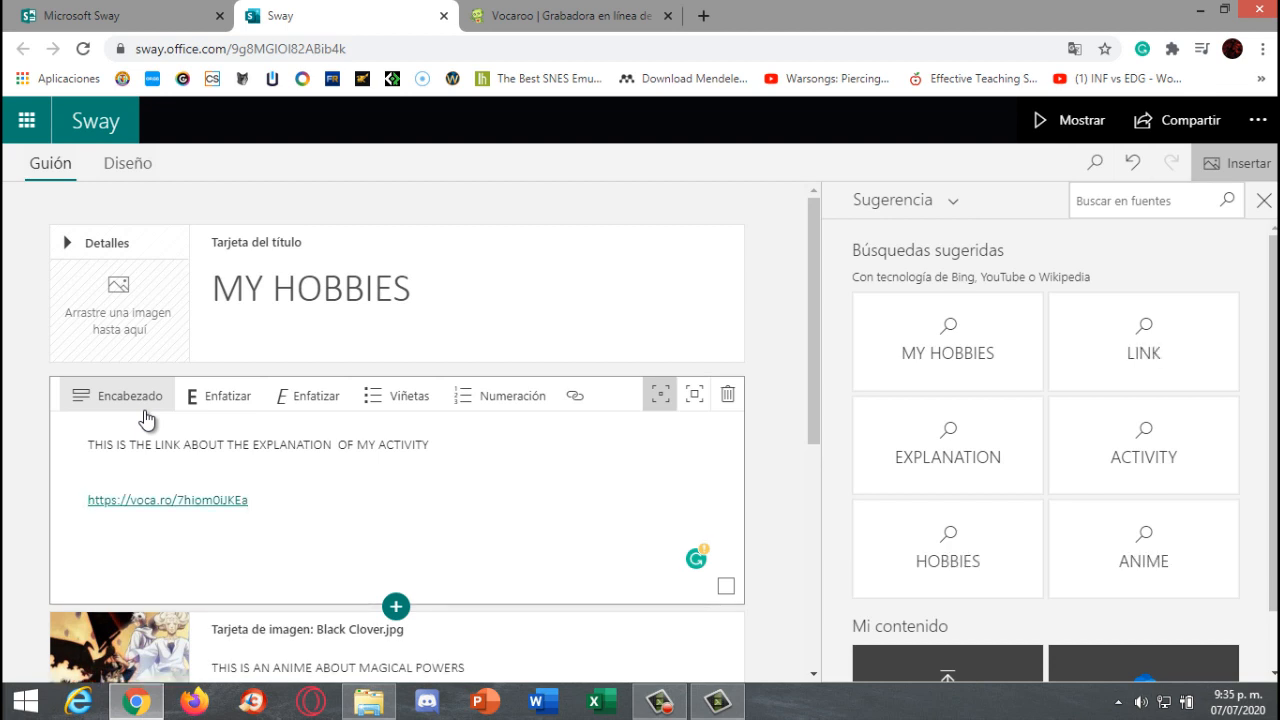
{"action": "key", "text": "BackSpace"}
{"action": "key", "text": "BackSpace"}
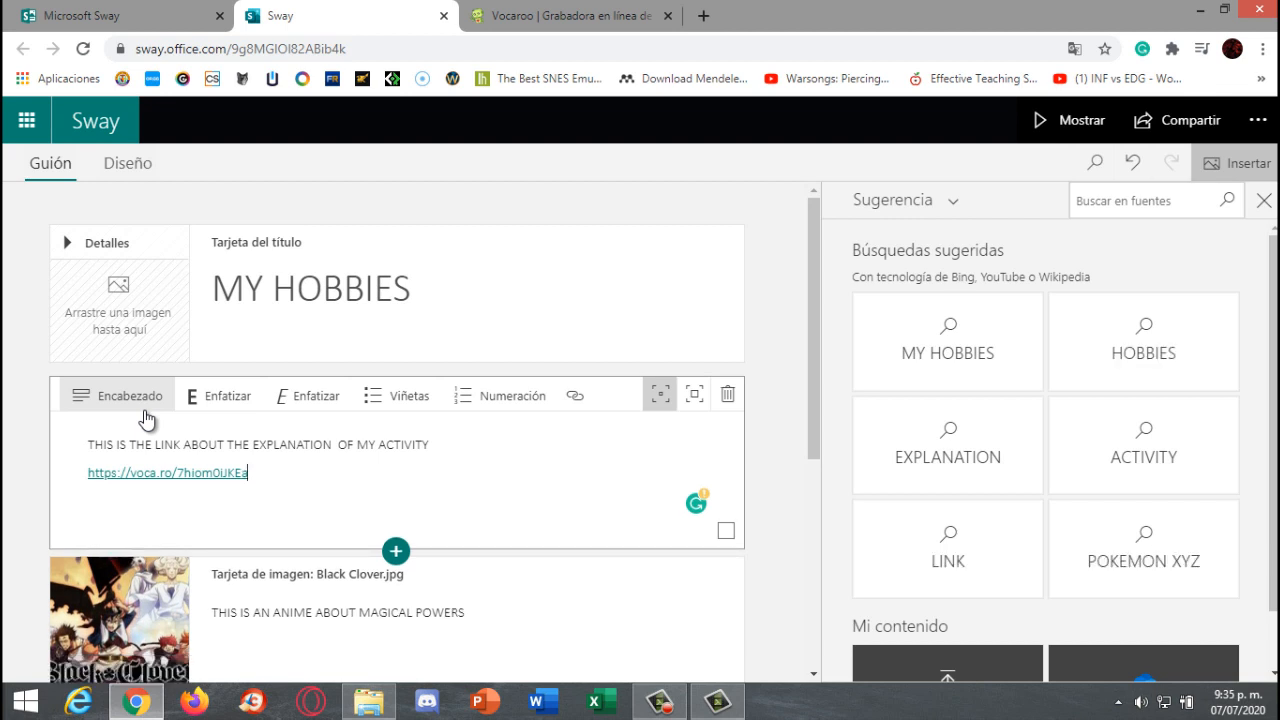
{"action": "key", "text": "BackSpace"}
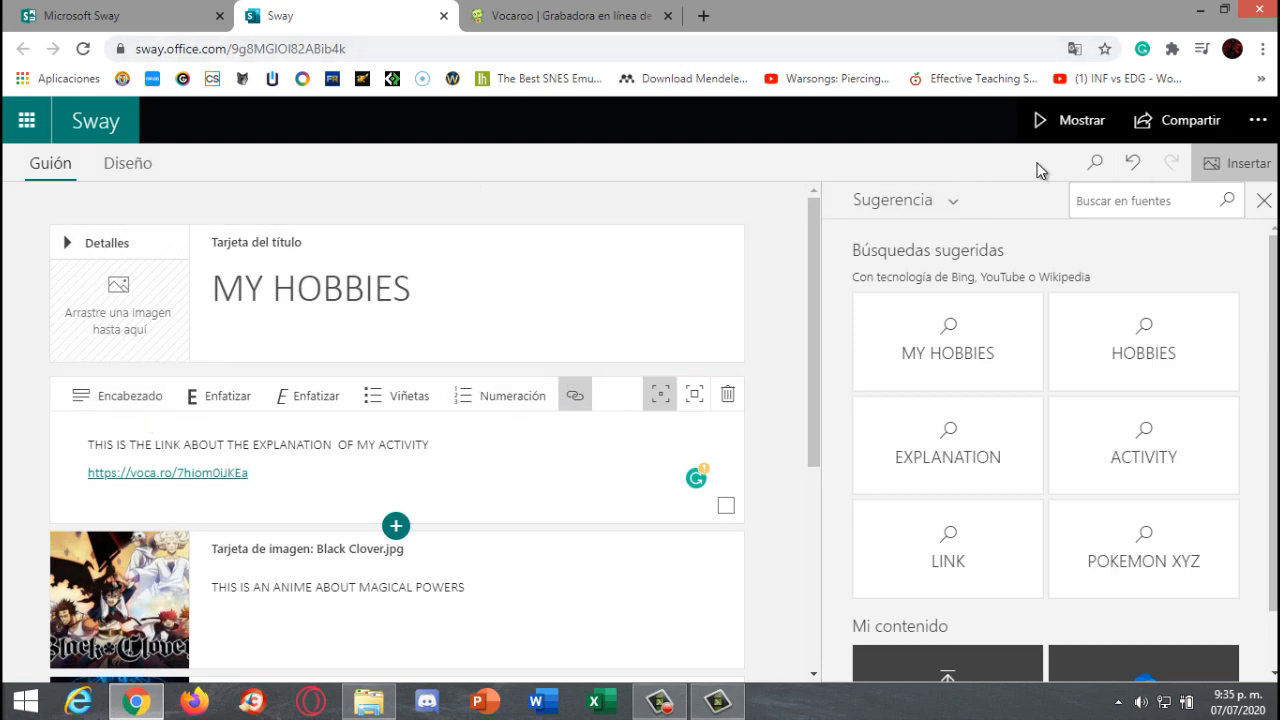
Step: Preview the whole presentation and look at its playback settings, then return to editing
{"action": "left_click", "coordinate": [1071, 122]}
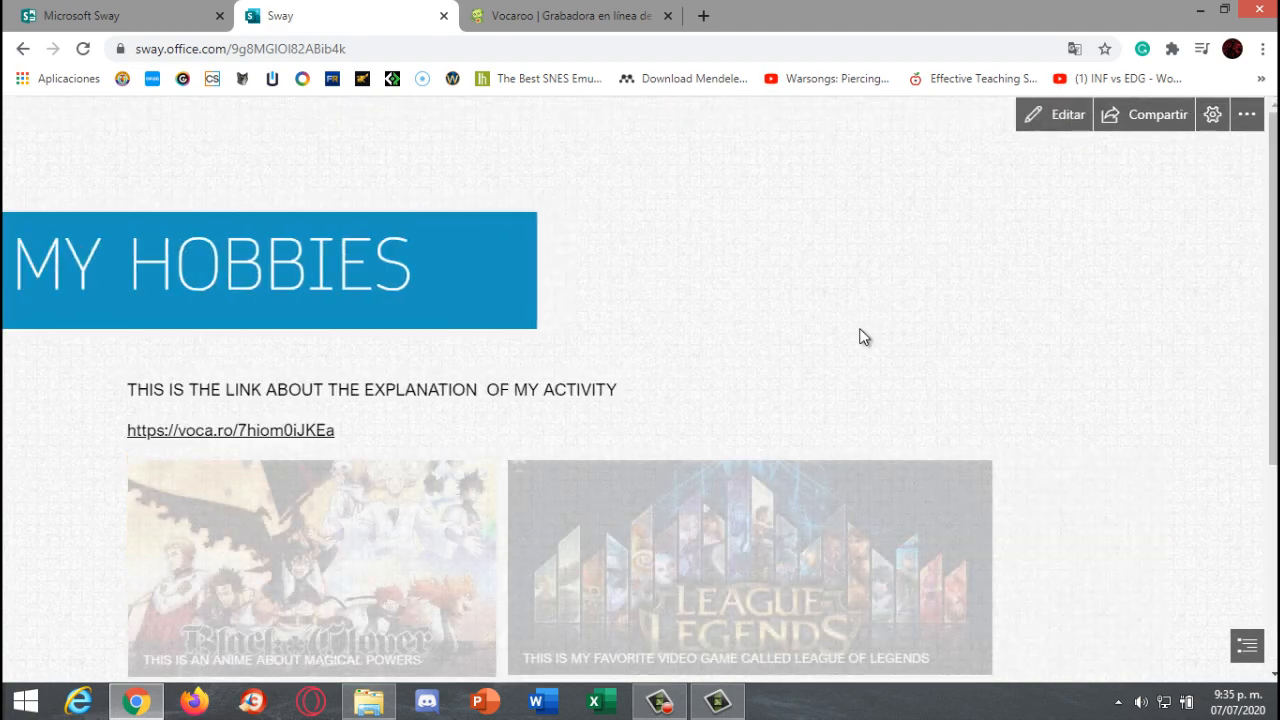
{"action": "scroll", "coordinate": [858, 337], "scroll_direction": "down", "scroll_amount": 2}
{"action": "scroll", "coordinate": [825, 341], "scroll_direction": "up", "scroll_amount": 2}
{"action": "scroll", "coordinate": [494, 434], "scroll_direction": "down", "scroll_amount": 2}
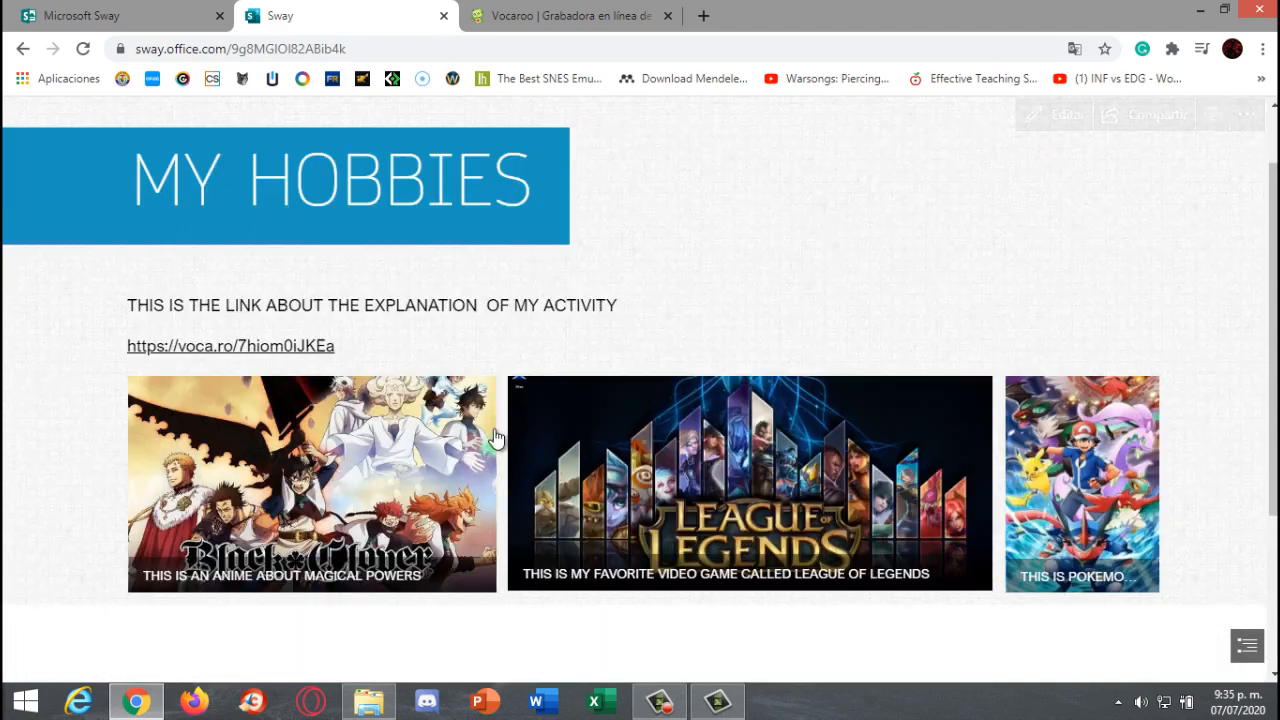
{"action": "scroll", "coordinate": [666, 380], "scroll_direction": "up", "scroll_amount": 2}
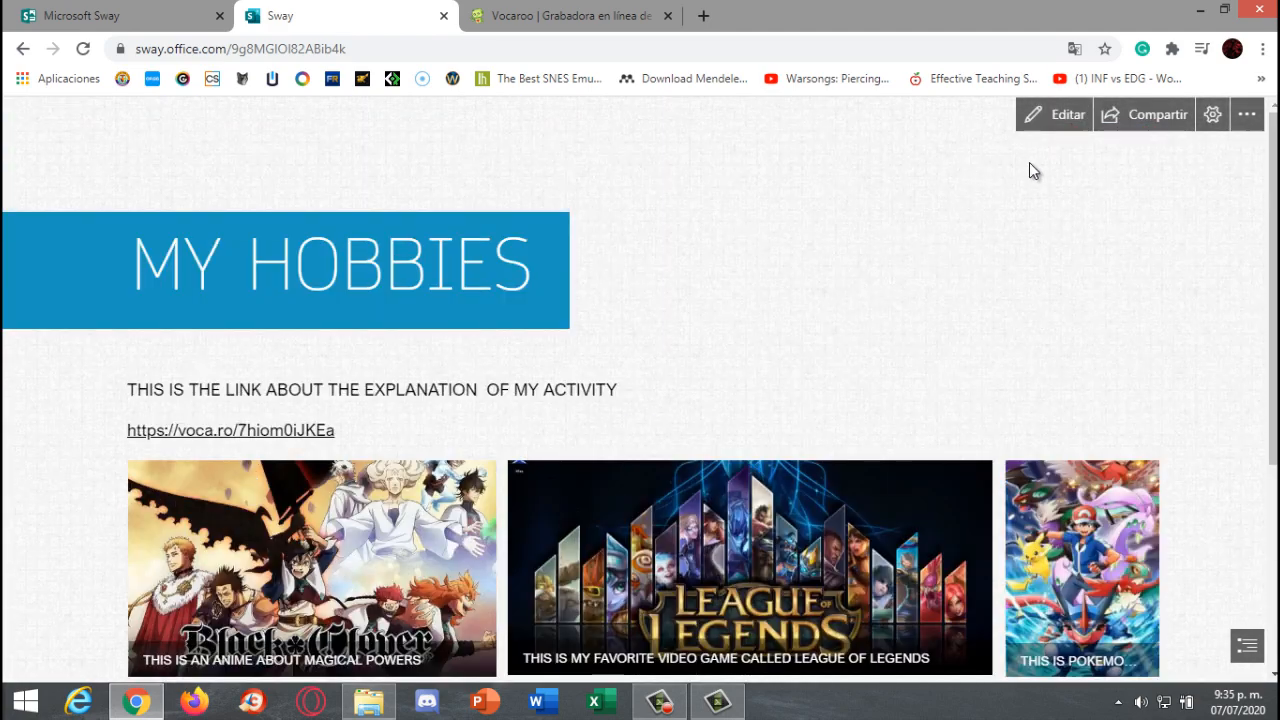
{"action": "left_click", "coordinate": [1212, 114]}
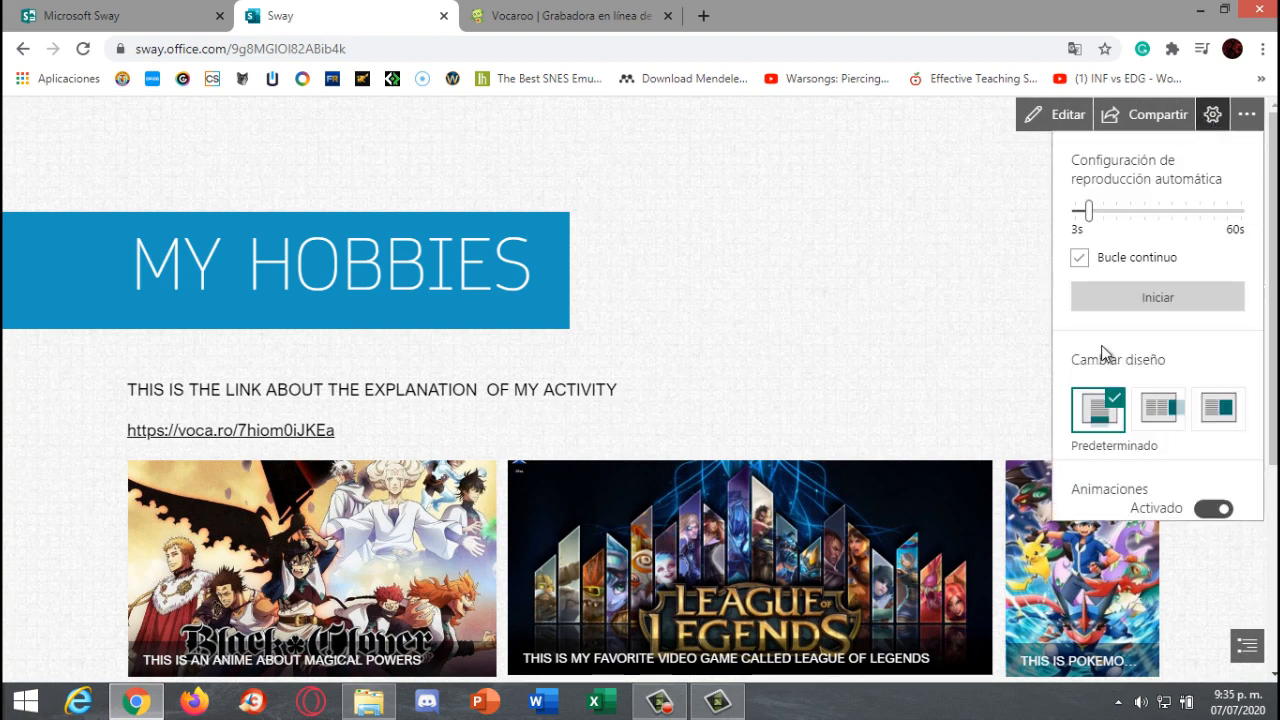
{"action": "left_click", "coordinate": [1212, 114]}
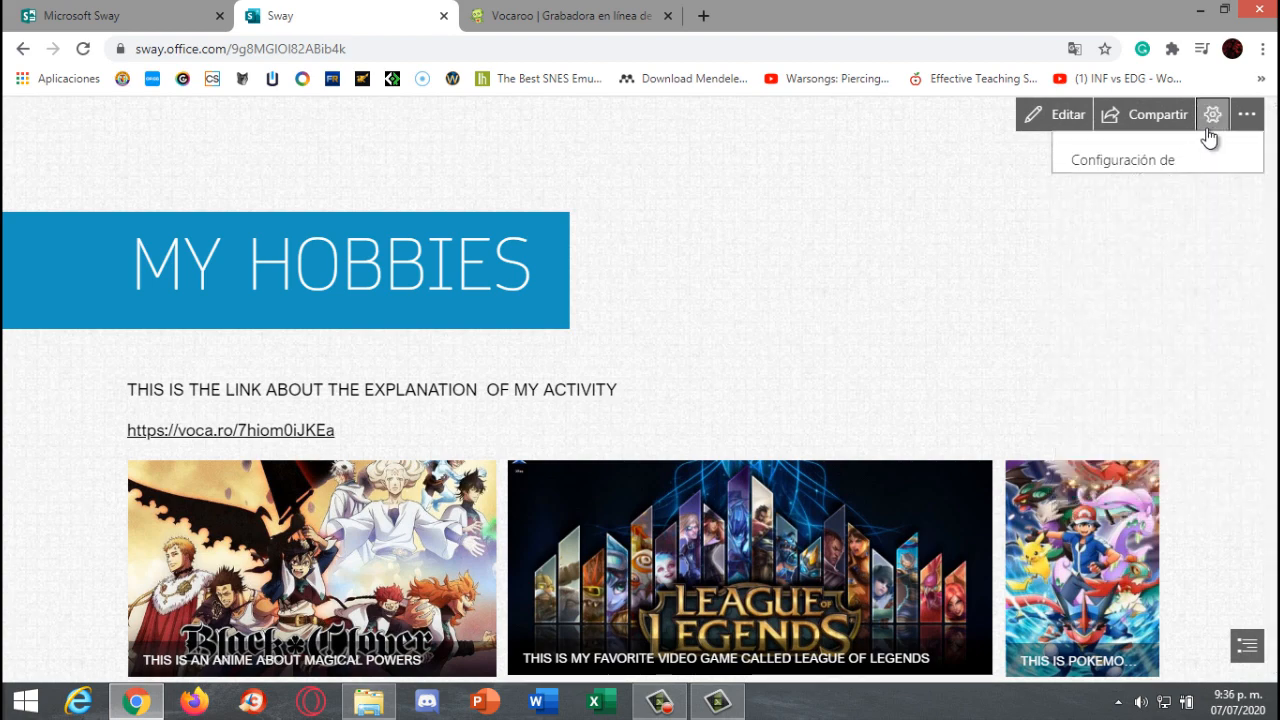
{"action": "left_click", "coordinate": [1040, 121]}
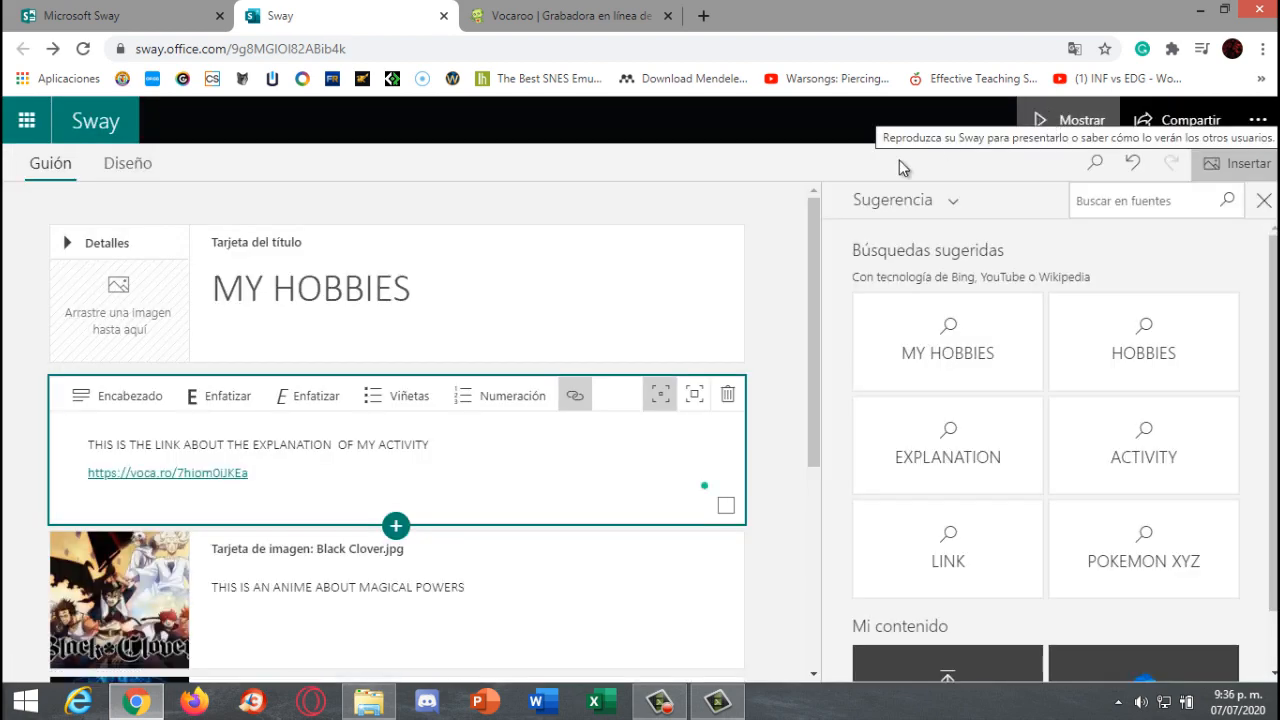
Step: Try the first style's red and black variations, then apply the style with the dark blue concentric-circle pattern
{"action": "left_click", "coordinate": [127, 166]}
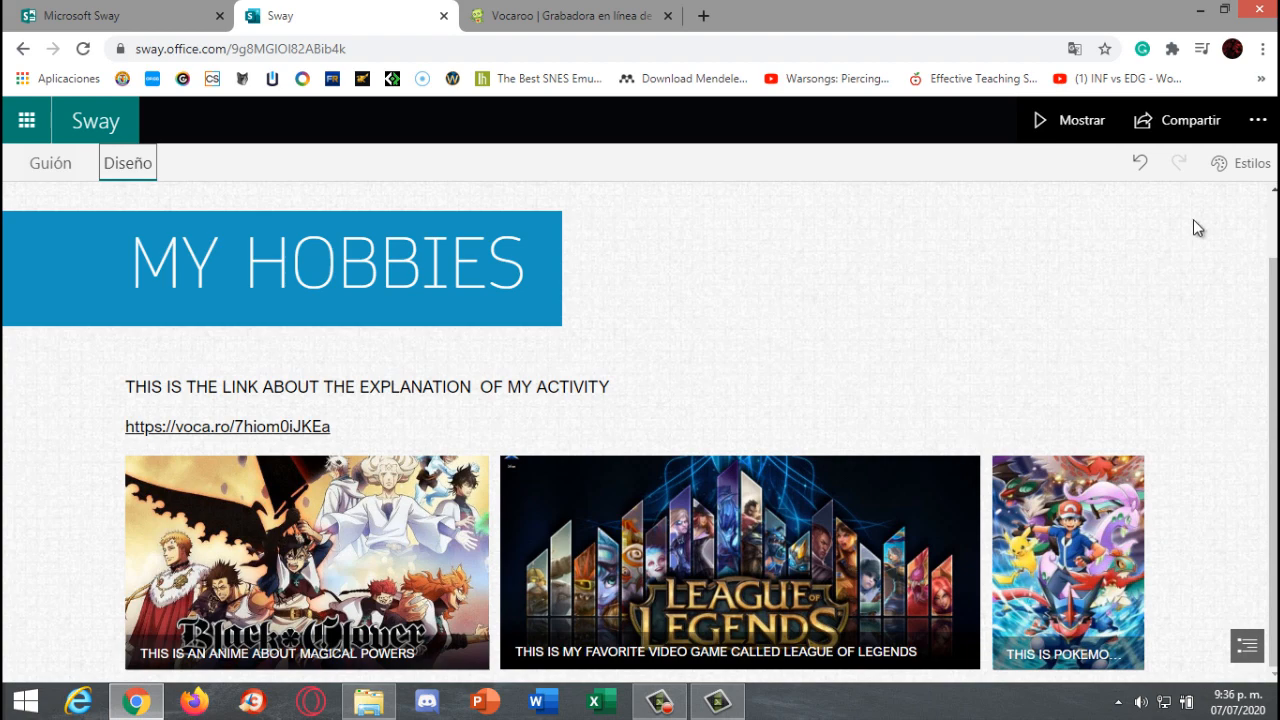
{"action": "left_click", "coordinate": [1238, 163]}
{"action": "scroll", "coordinate": [1146, 380], "scroll_direction": "down", "scroll_amount": 3}
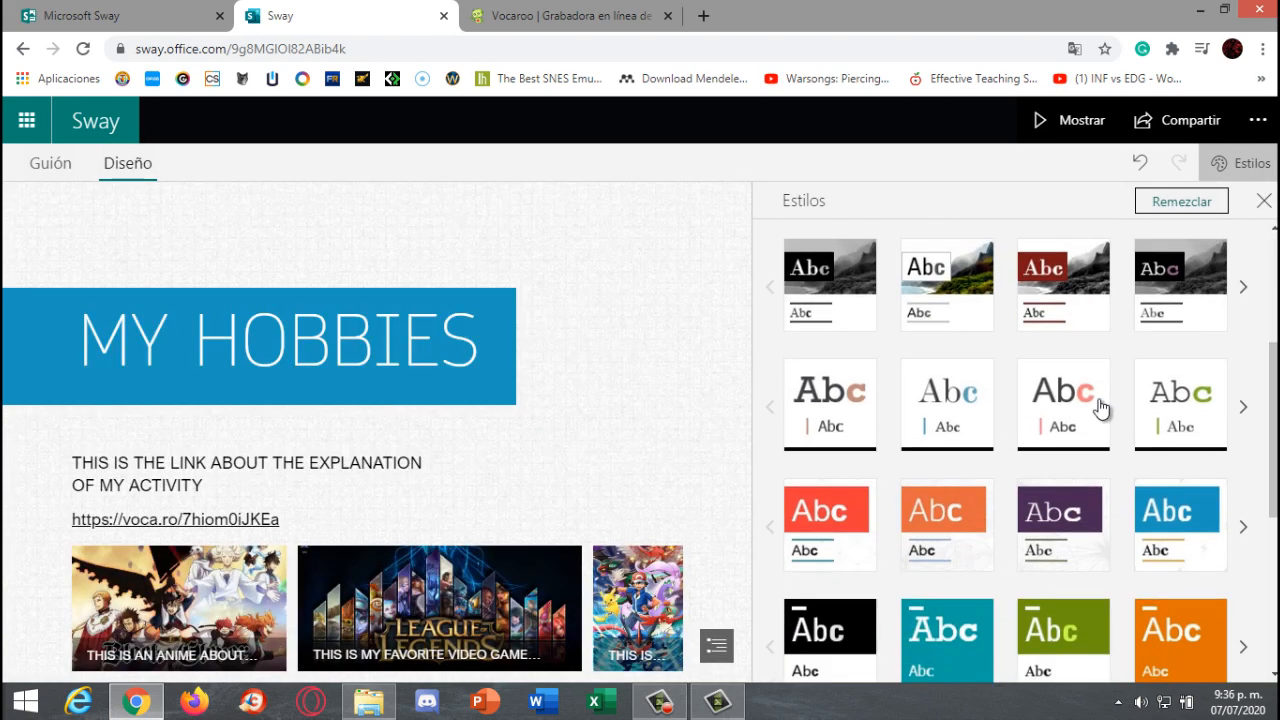
{"action": "scroll", "coordinate": [1110, 406], "scroll_direction": "up", "scroll_amount": 1}
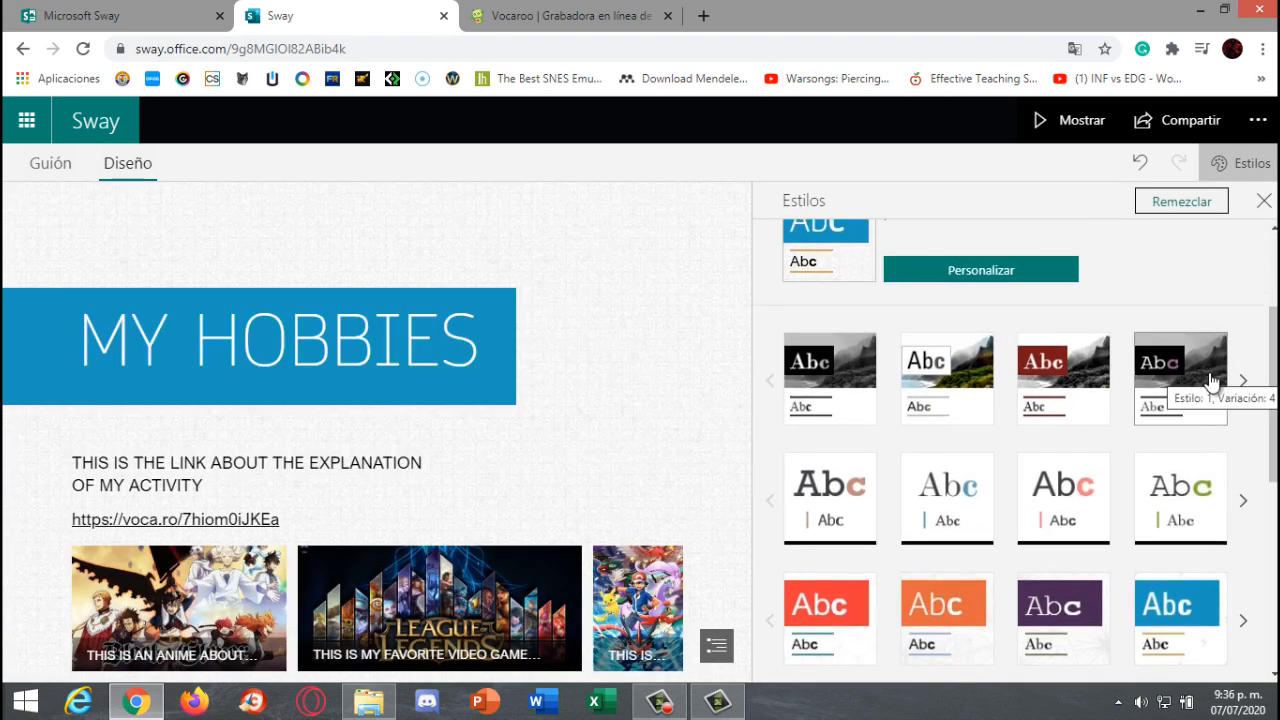
{"action": "left_click", "coordinate": [1090, 385]}
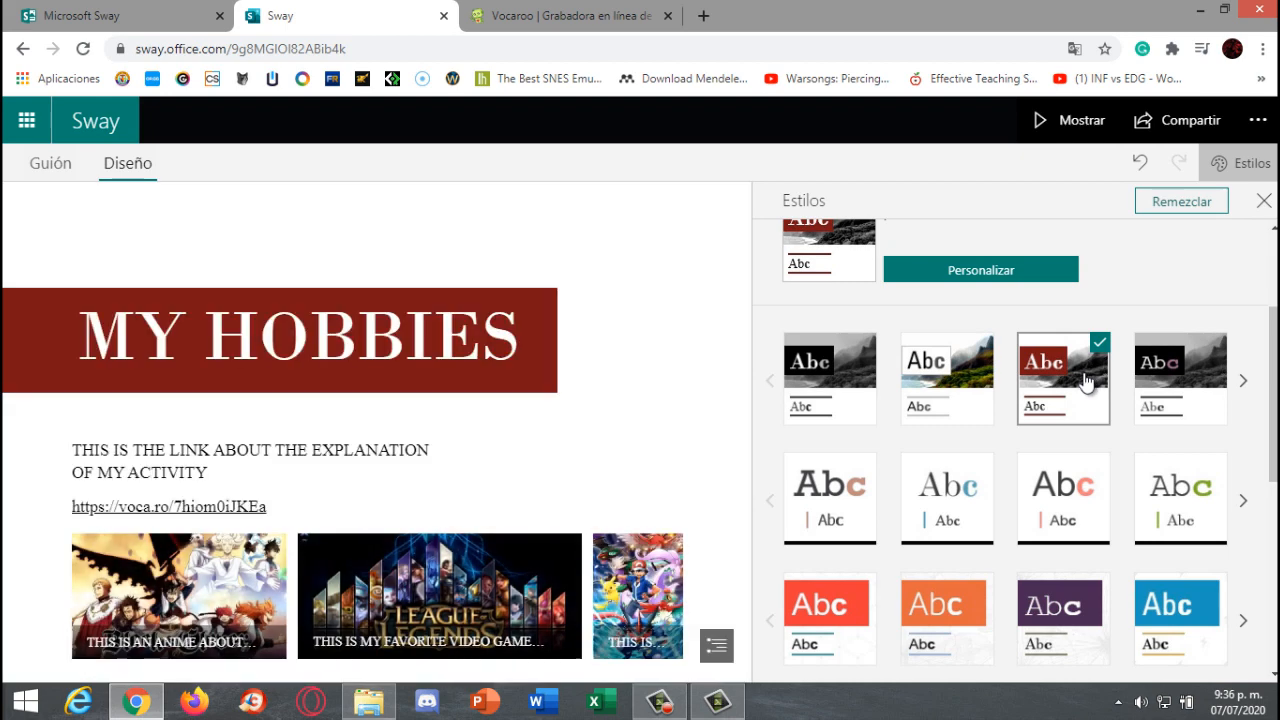
{"action": "left_click", "coordinate": [810, 360]}
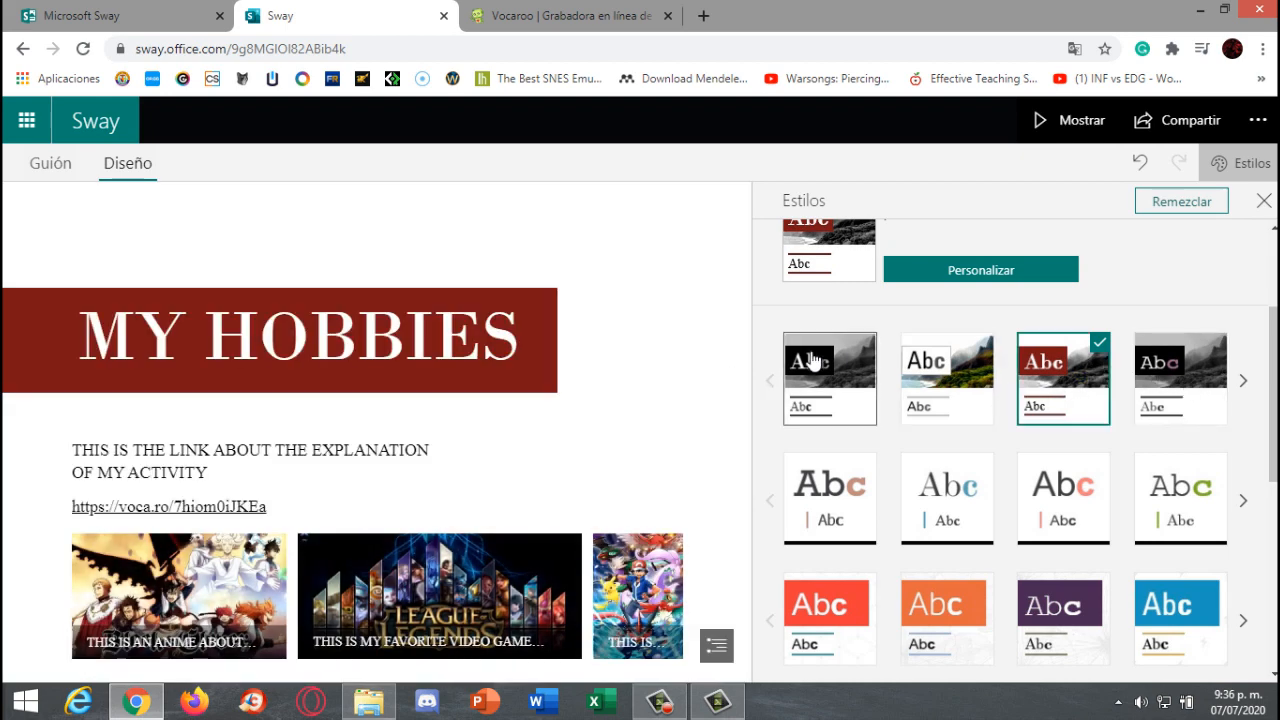
{"action": "scroll", "coordinate": [990, 475], "scroll_direction": "down", "scroll_amount": 2}
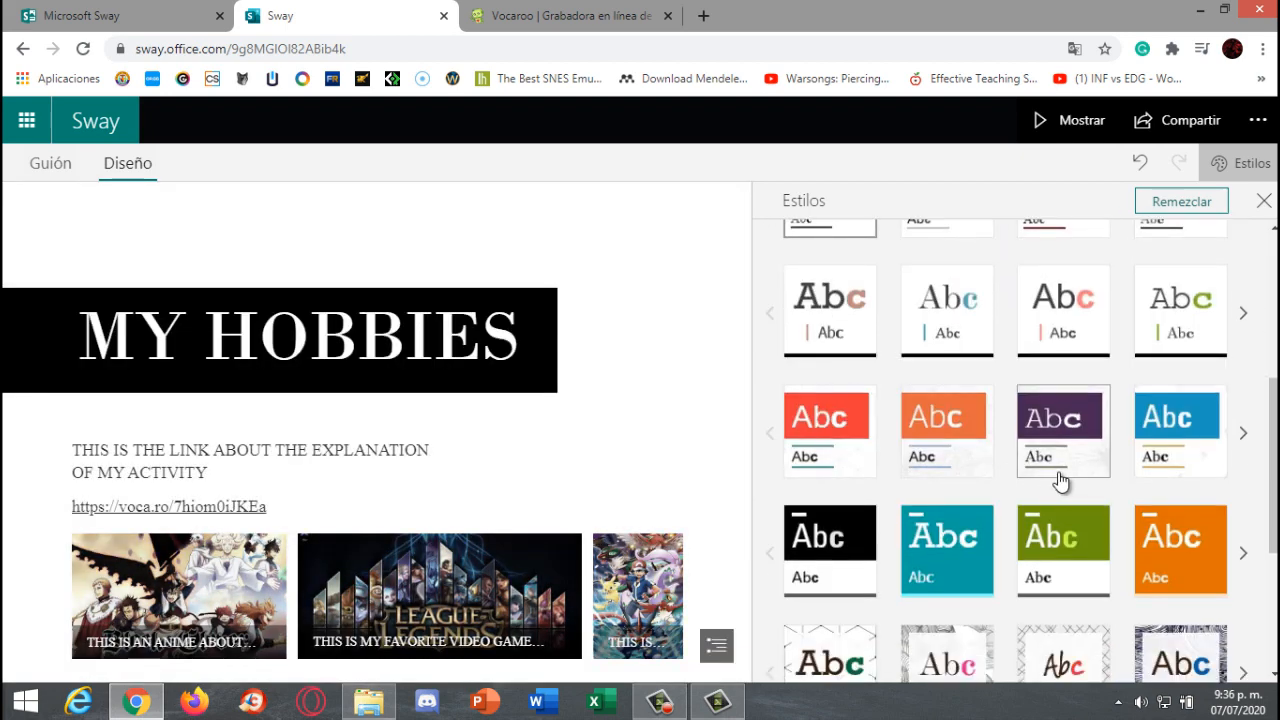
{"action": "scroll", "coordinate": [1100, 490], "scroll_direction": "down", "scroll_amount": 3}
{"action": "left_click", "coordinate": [1185, 500]}
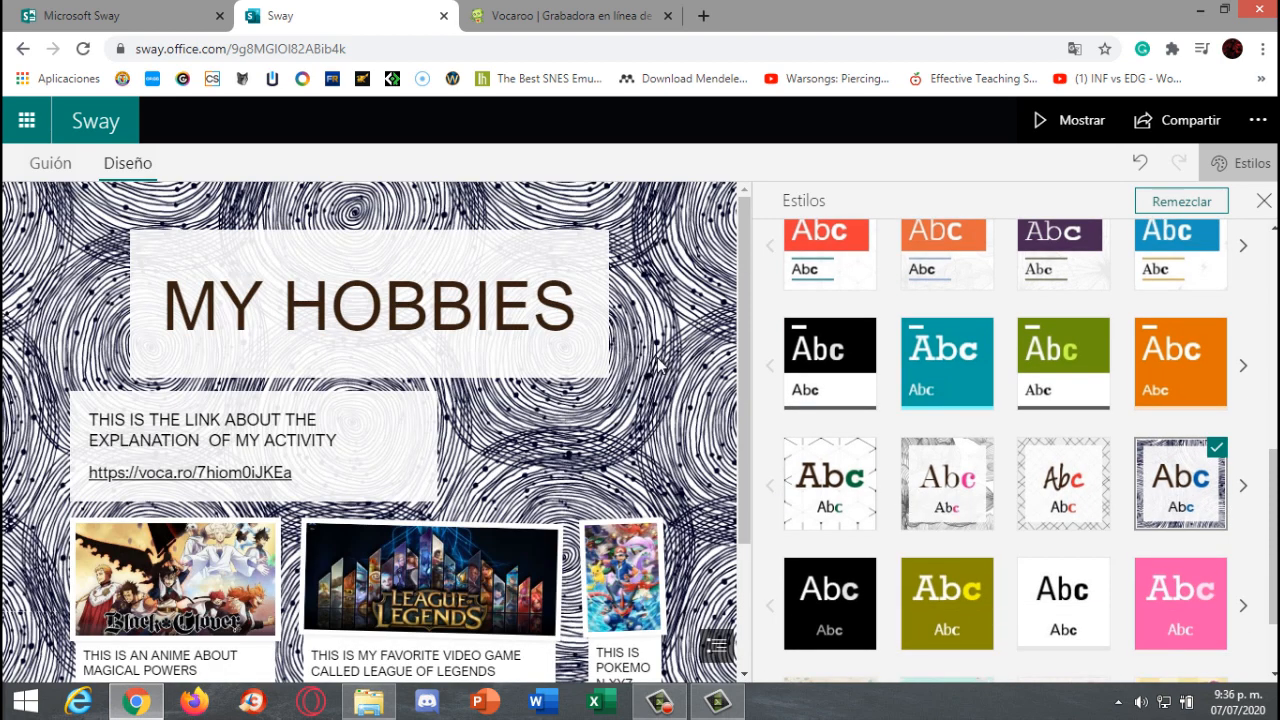
{"action": "left_click", "coordinate": [1263, 200]}
Step: Play the restyled presentation and review its title, recording link and captioned images
{"action": "scroll", "coordinate": [1003, 320], "scroll_direction": "down", "scroll_amount": 3}
{"action": "scroll", "coordinate": [997, 348], "scroll_direction": "up", "scroll_amount": 3}
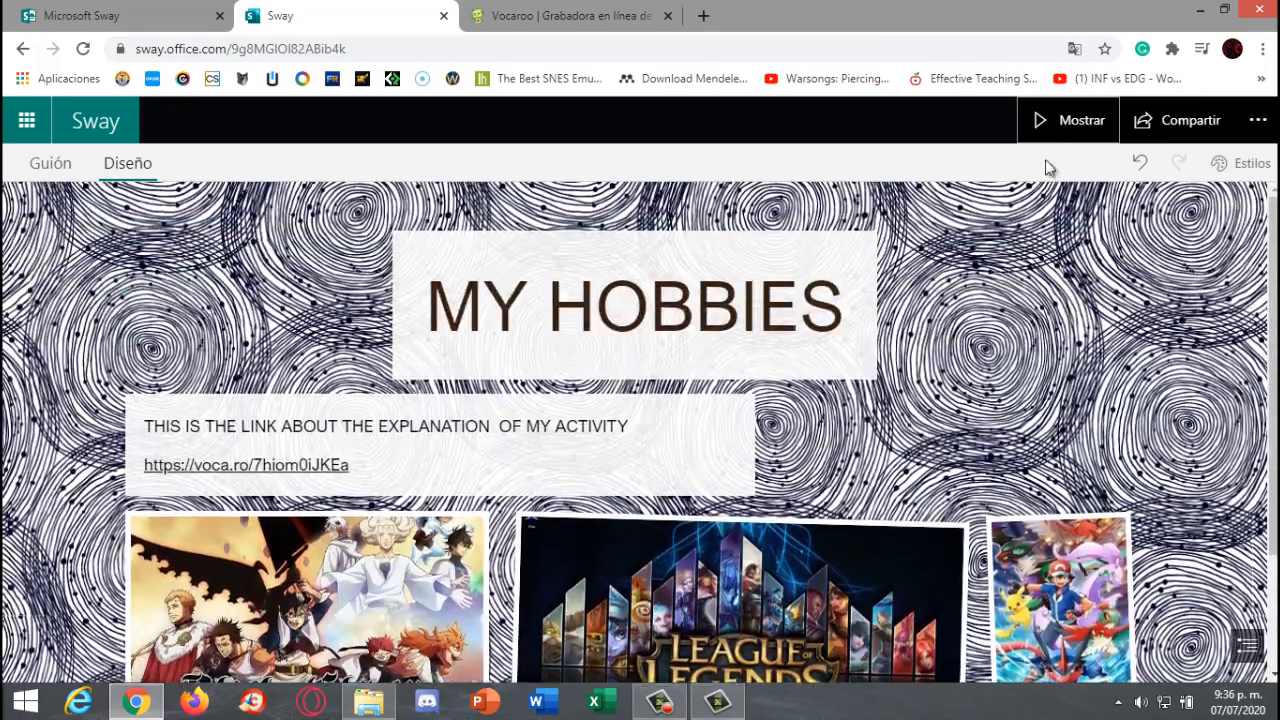
{"action": "left_click", "coordinate": [1043, 120]}
{"action": "scroll", "coordinate": [997, 240], "scroll_direction": "down", "scroll_amount": 2}
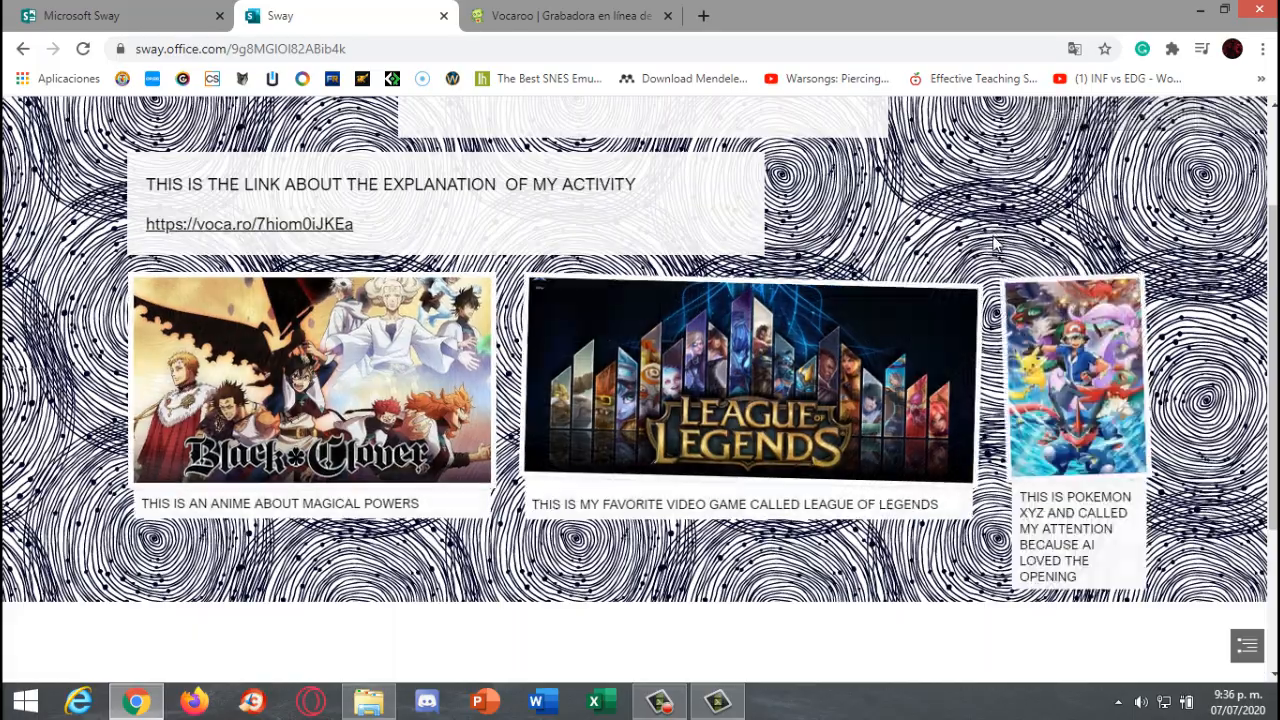
{"action": "scroll", "coordinate": [996, 255], "scroll_direction": "up", "scroll_amount": 3}
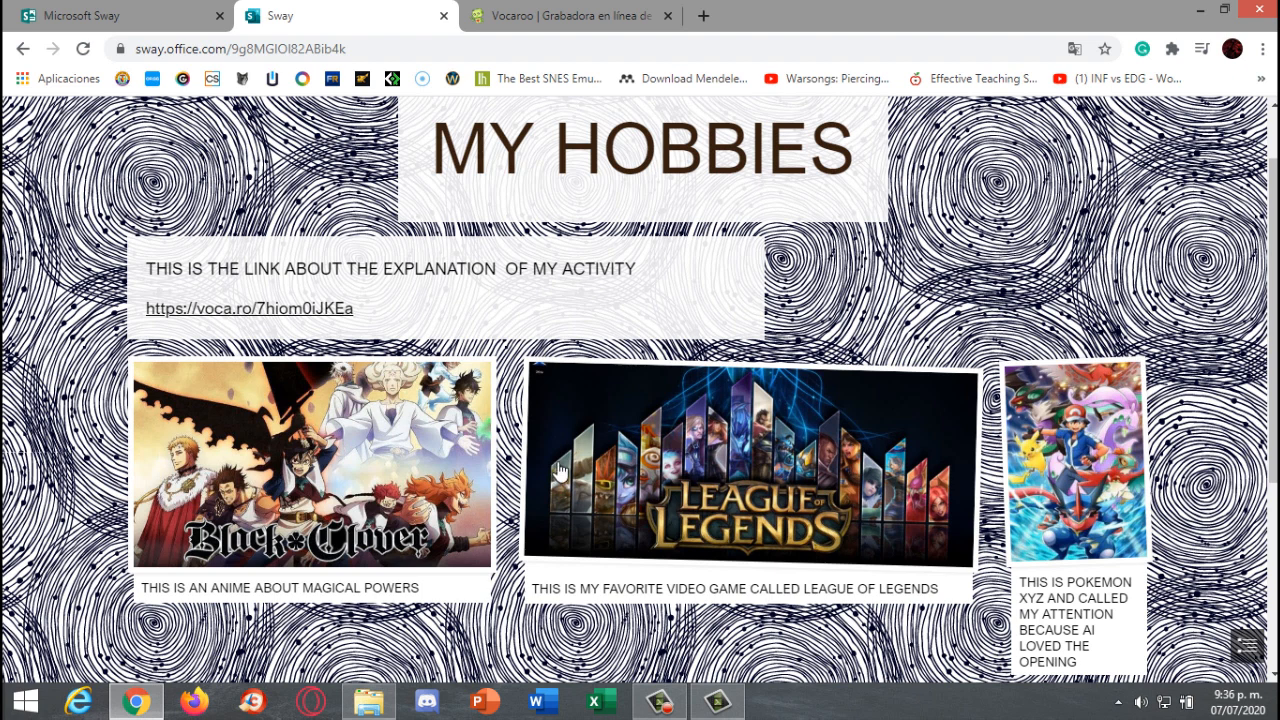
{"action": "left_click", "coordinate": [1226, 706]}
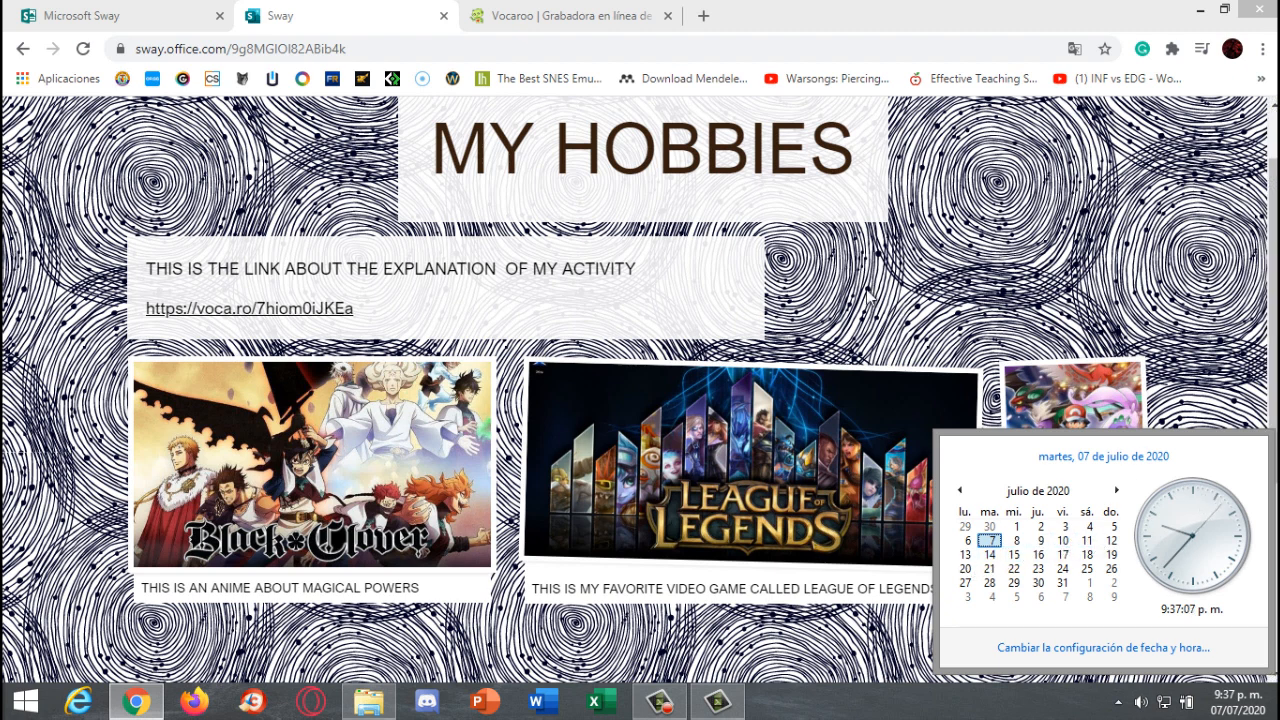
{"action": "left_click", "coordinate": [1150, 298]}
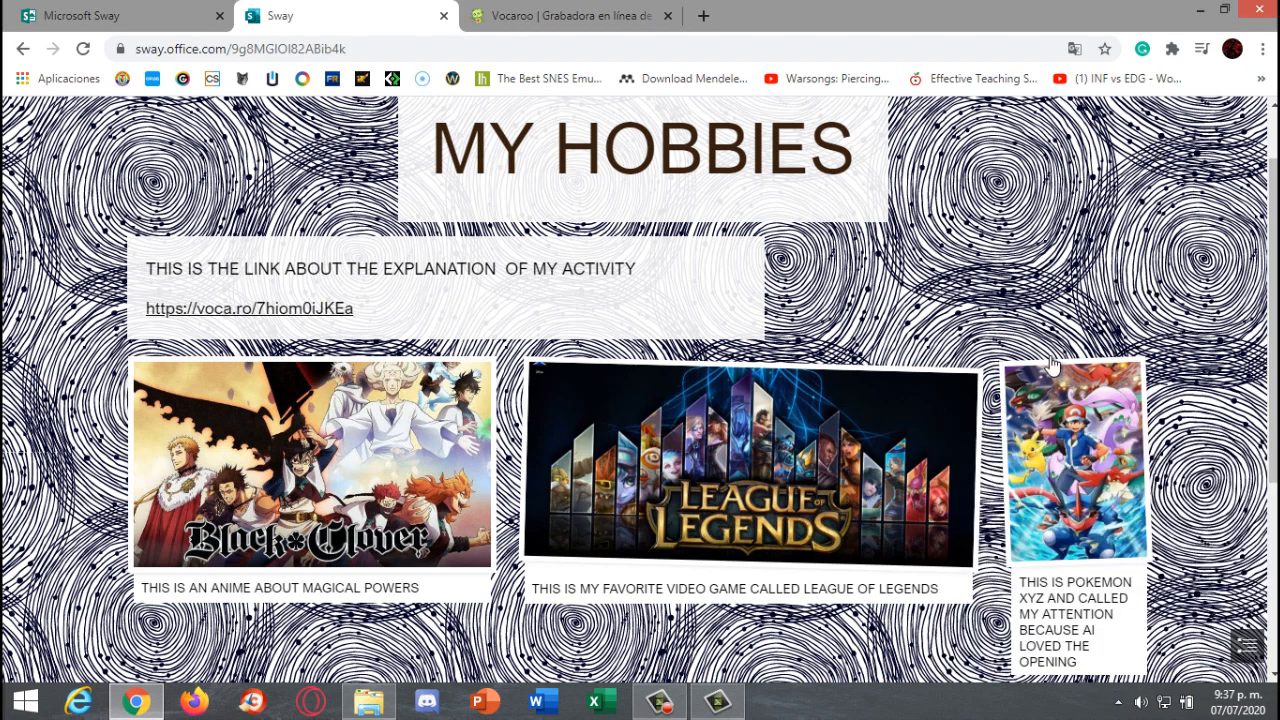
{"action": "scroll", "coordinate": [1052, 365], "scroll_direction": "up", "scroll_amount": 1}
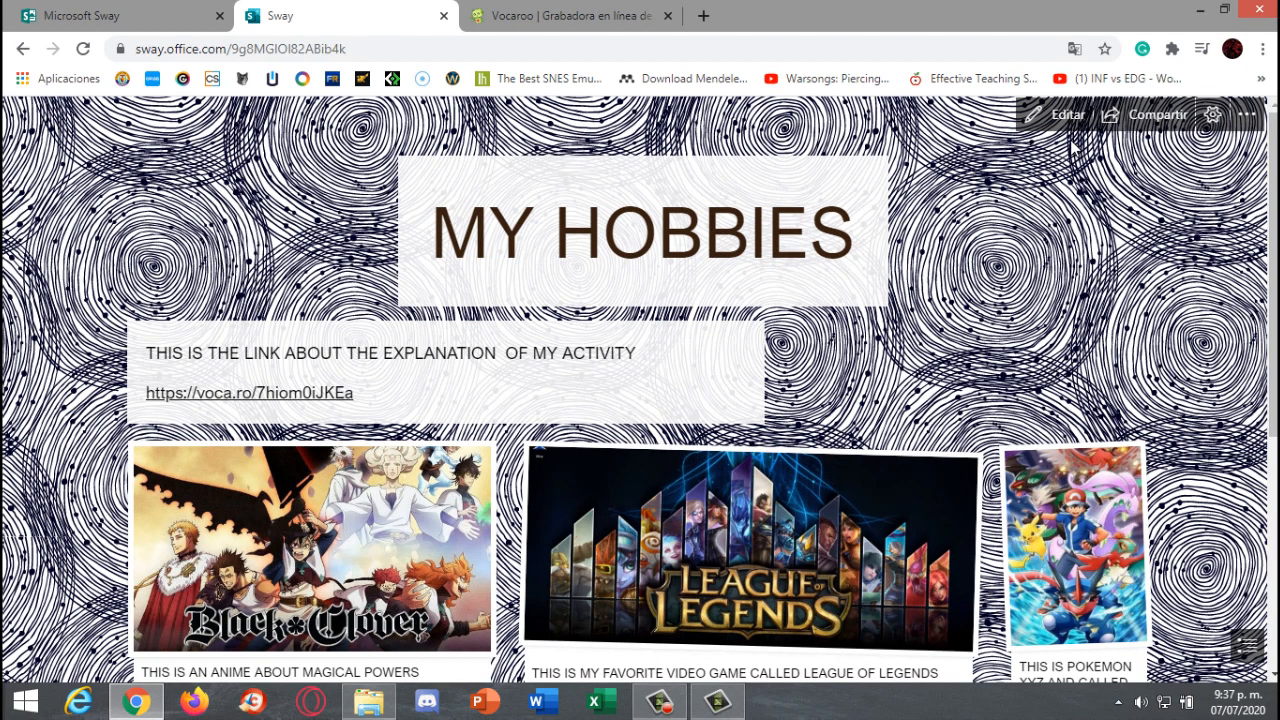
Step: View the sharing options and select the presentation's view link, then close them
{"action": "left_click", "coordinate": [1163, 118]}
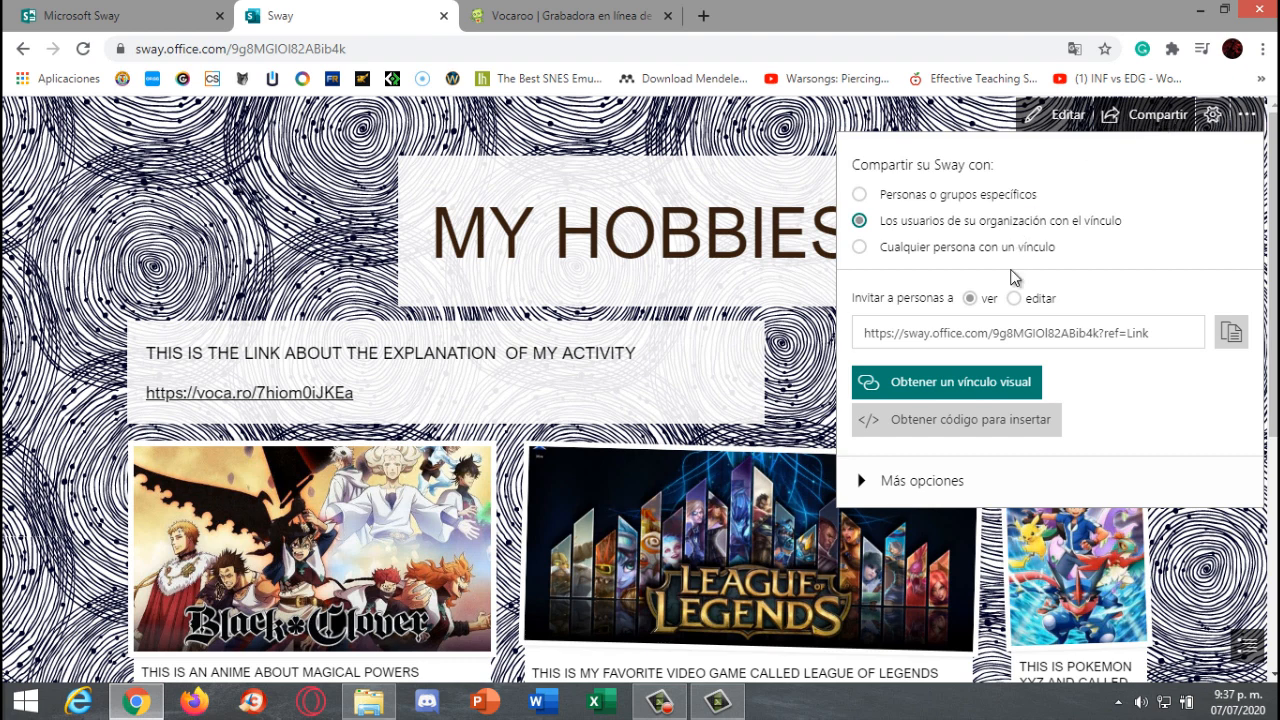
{"action": "left_click", "coordinate": [1163, 334]}
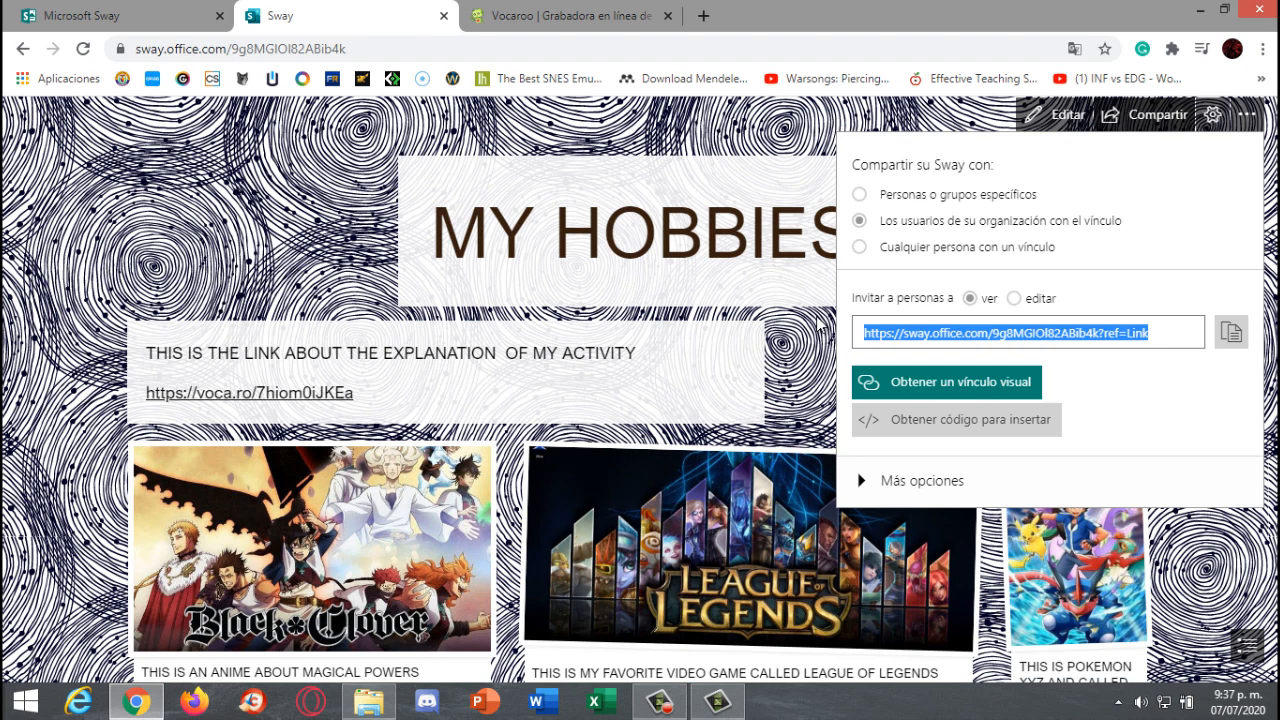
{"action": "left_click", "coordinate": [290, 207]}
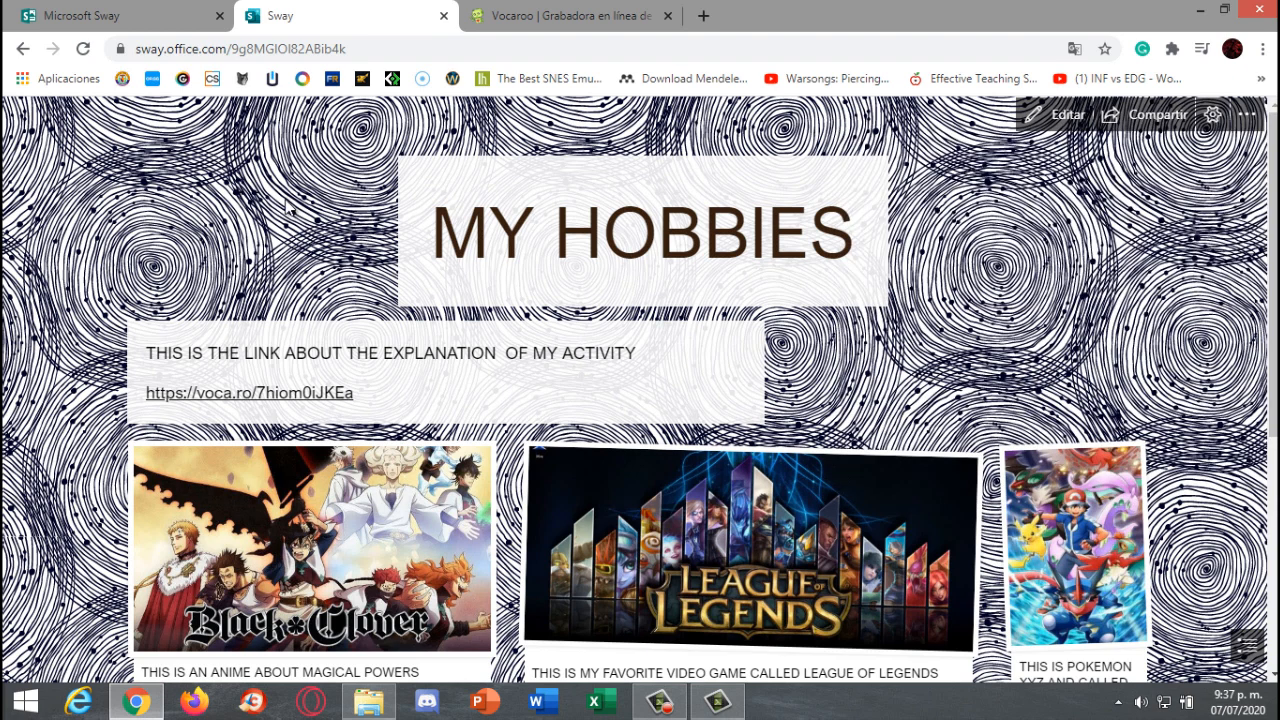